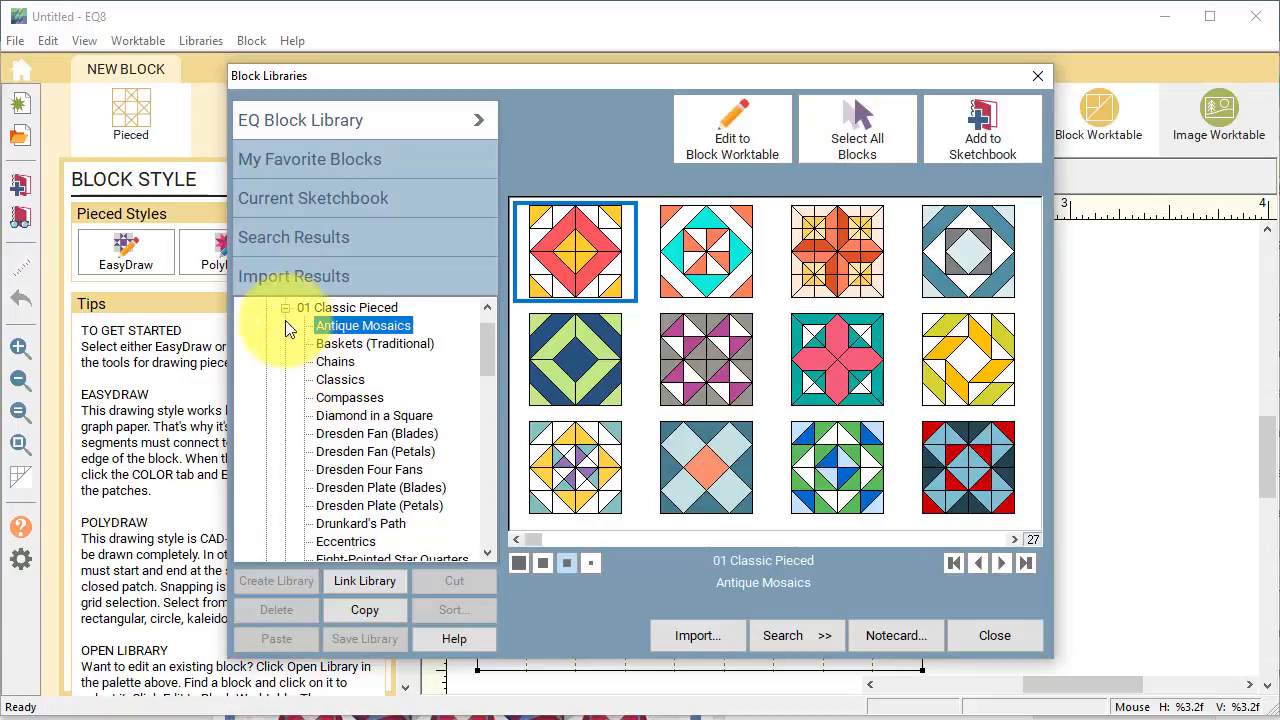
Display the Holiday - Miscellaneous blocks from the 05 Contemporary Applique library.
click(285, 308)
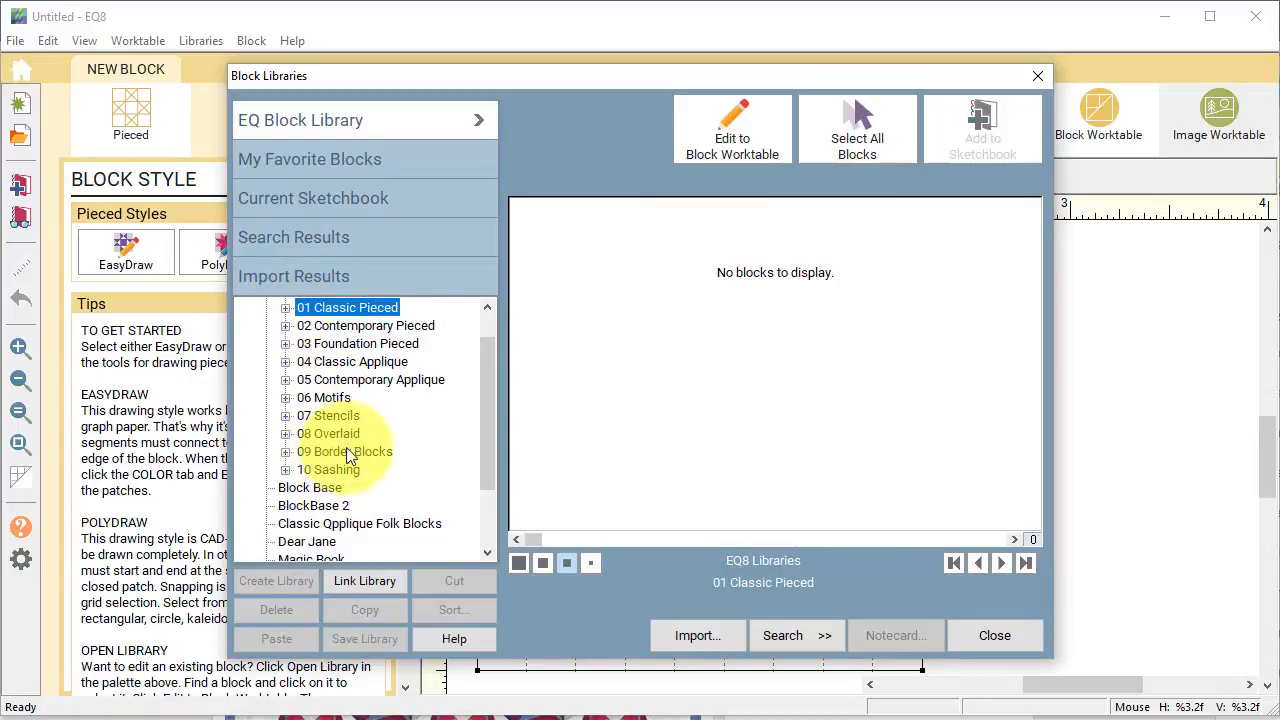
click(285, 380)
scroll(398, 445, down, 4)
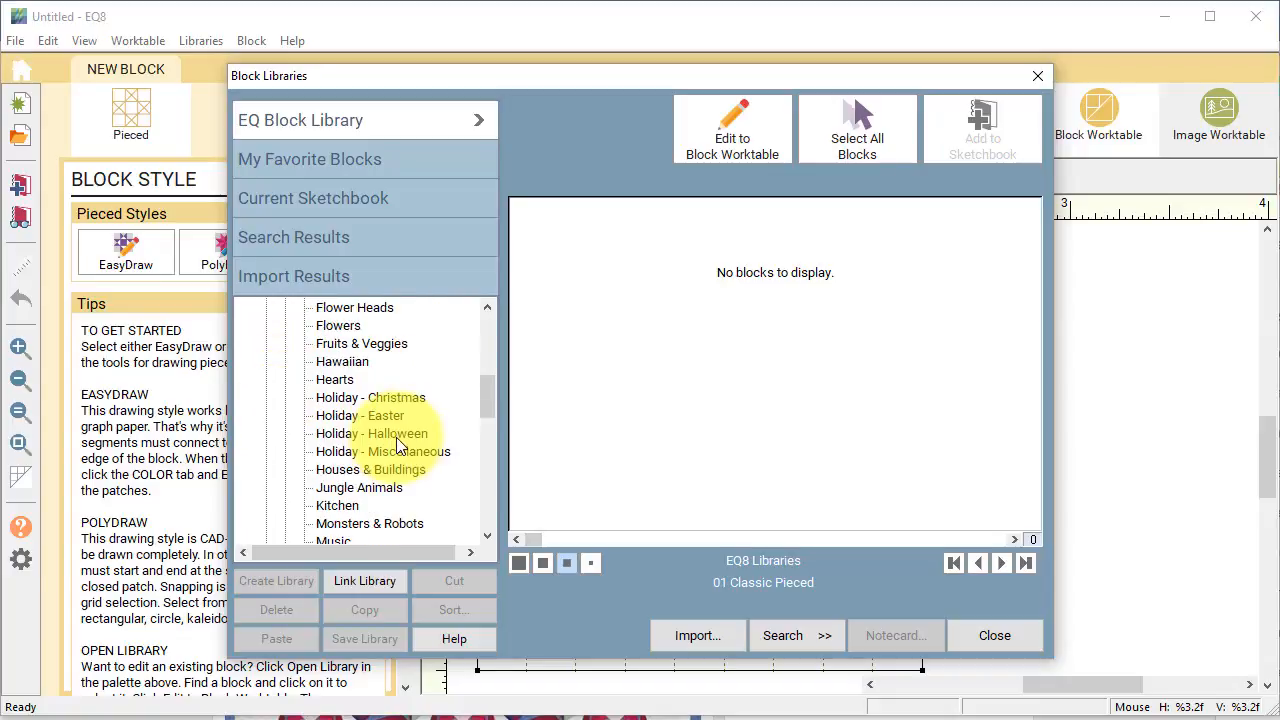
scroll(398, 445, down, 7)
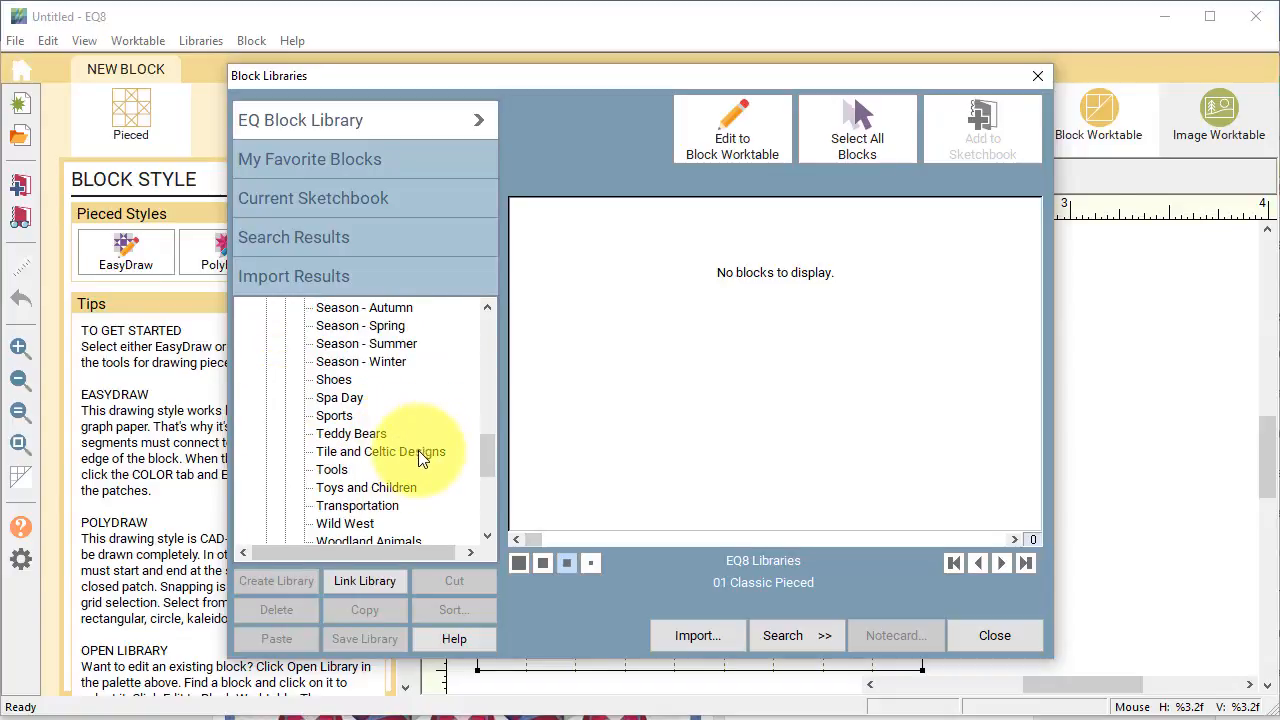
scroll(420, 440, up, 3)
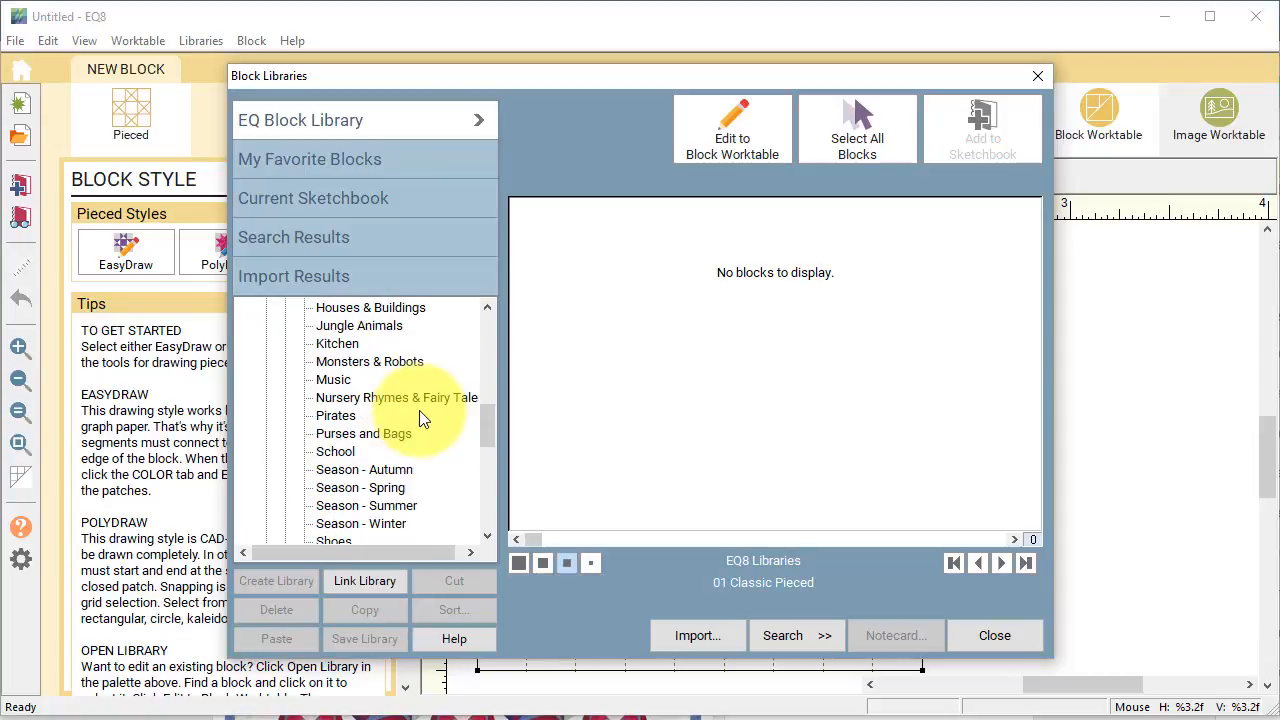
scroll(420, 415, up, 4)
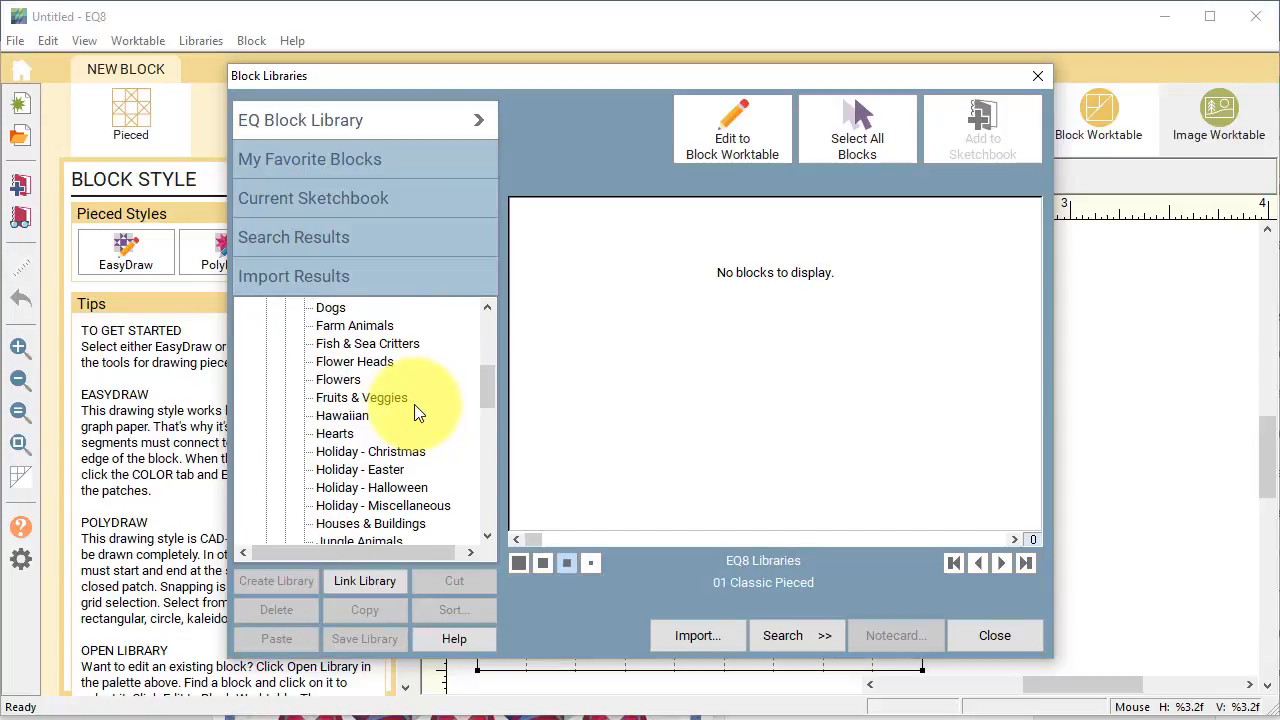
click(440, 508)
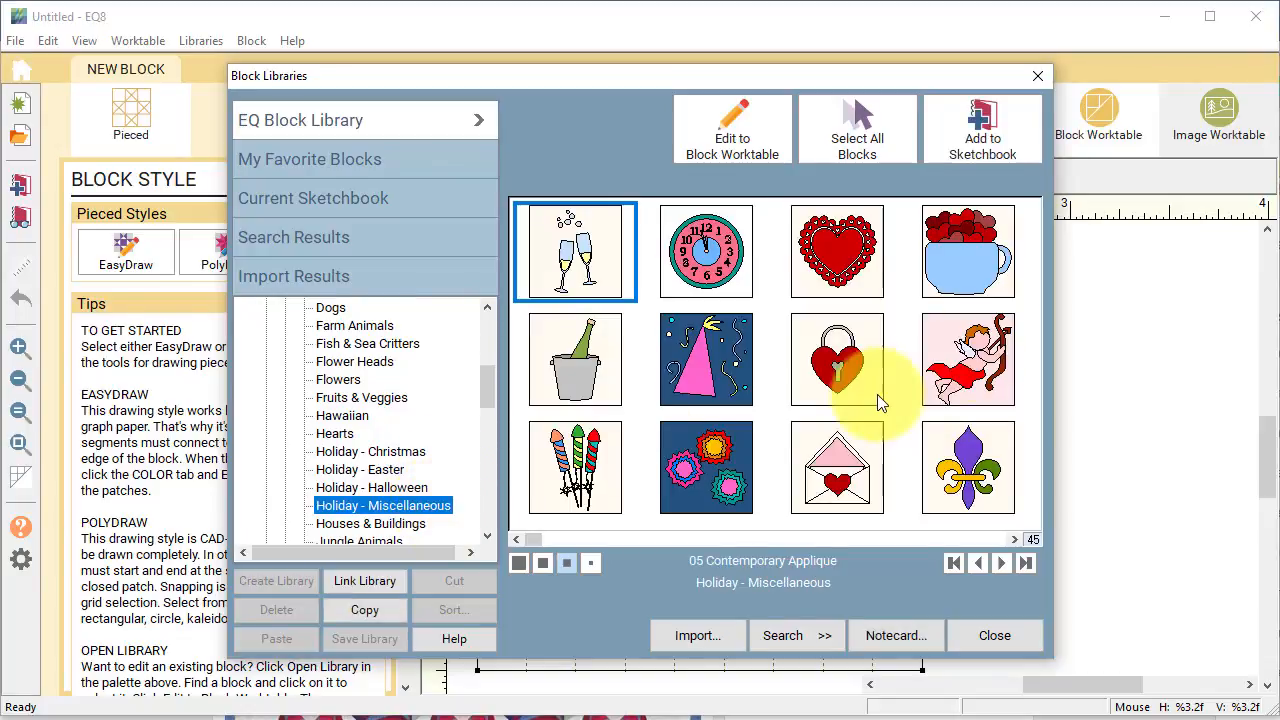
Add the roast turkey, pilgrim hat, turkey, cornucopia, corn, fruit arrangement and pie blocks together to the Sketchbook, and close the library.
drag(535, 541, 1020, 540)
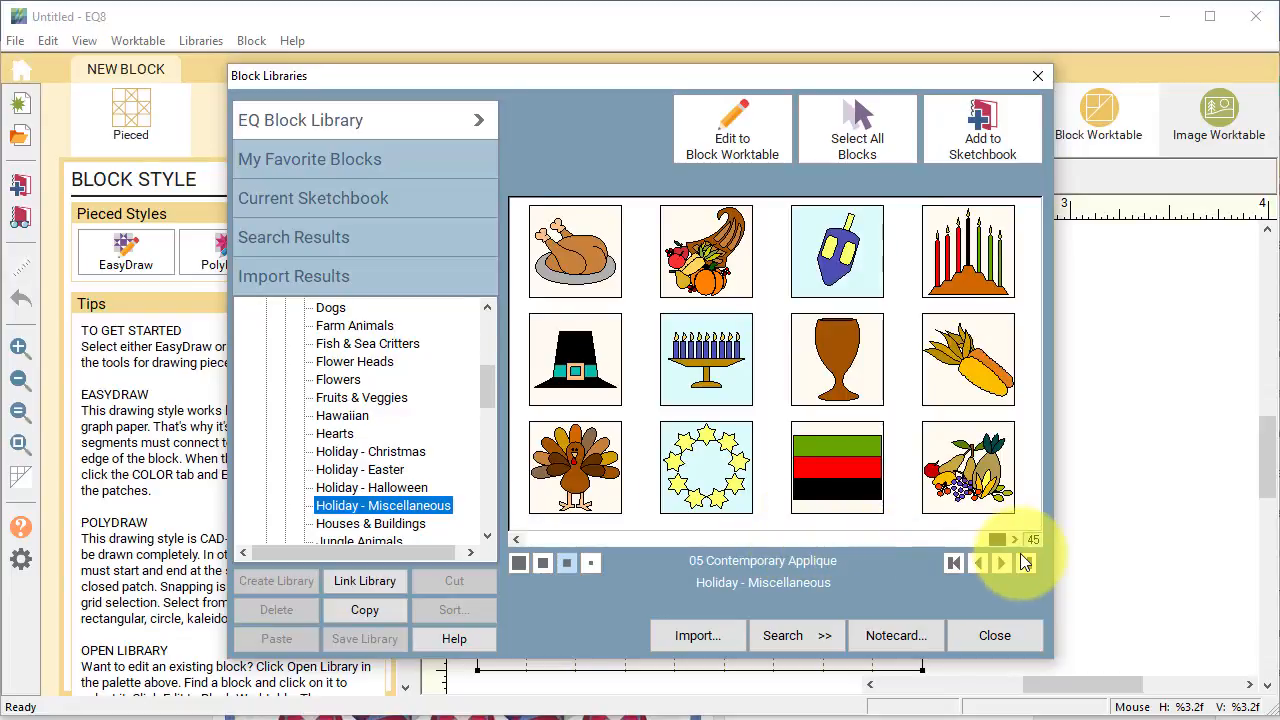
click(591, 266)
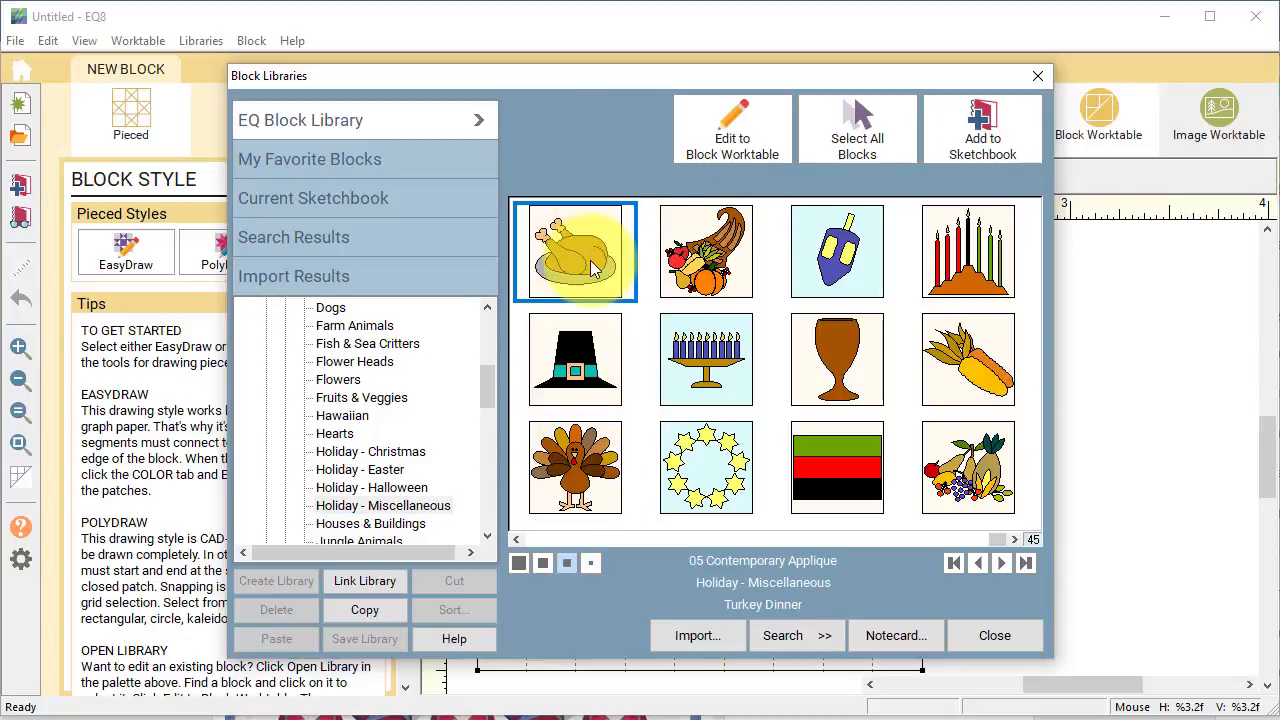
ctrl+click(577, 373)
ctrl+click(574, 472)
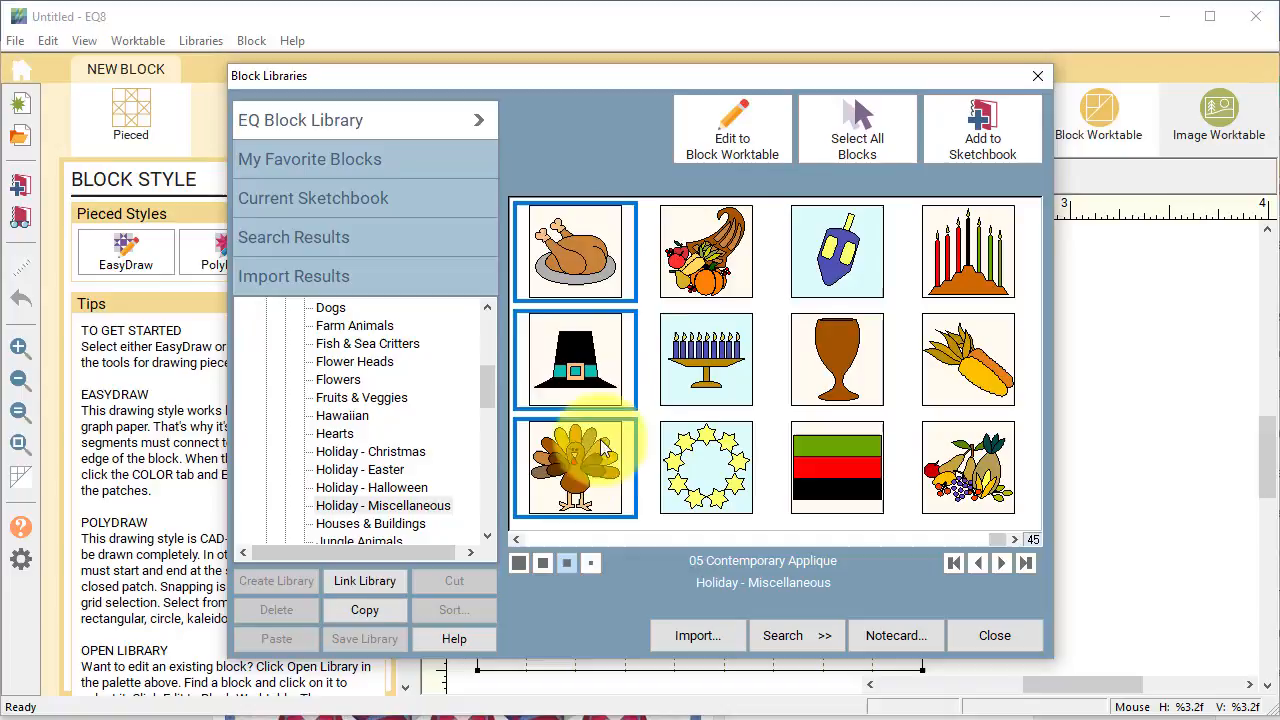
ctrl+click(722, 280)
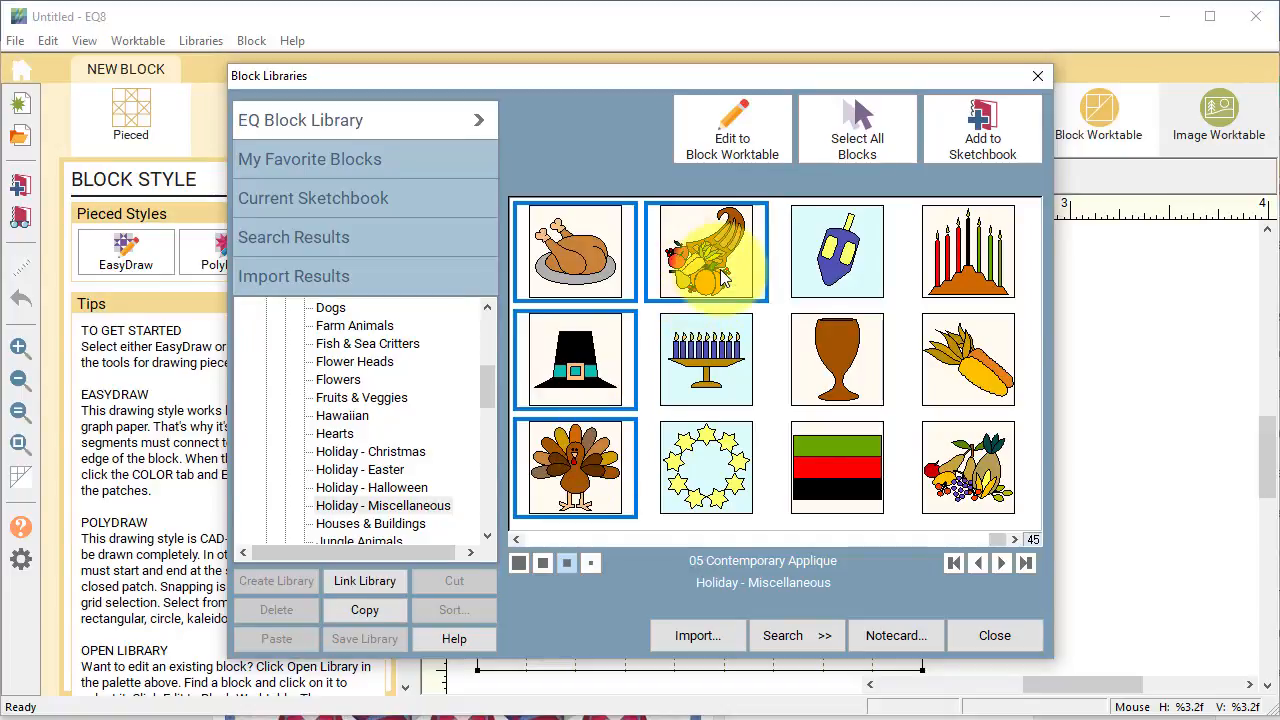
ctrl+click(968, 362)
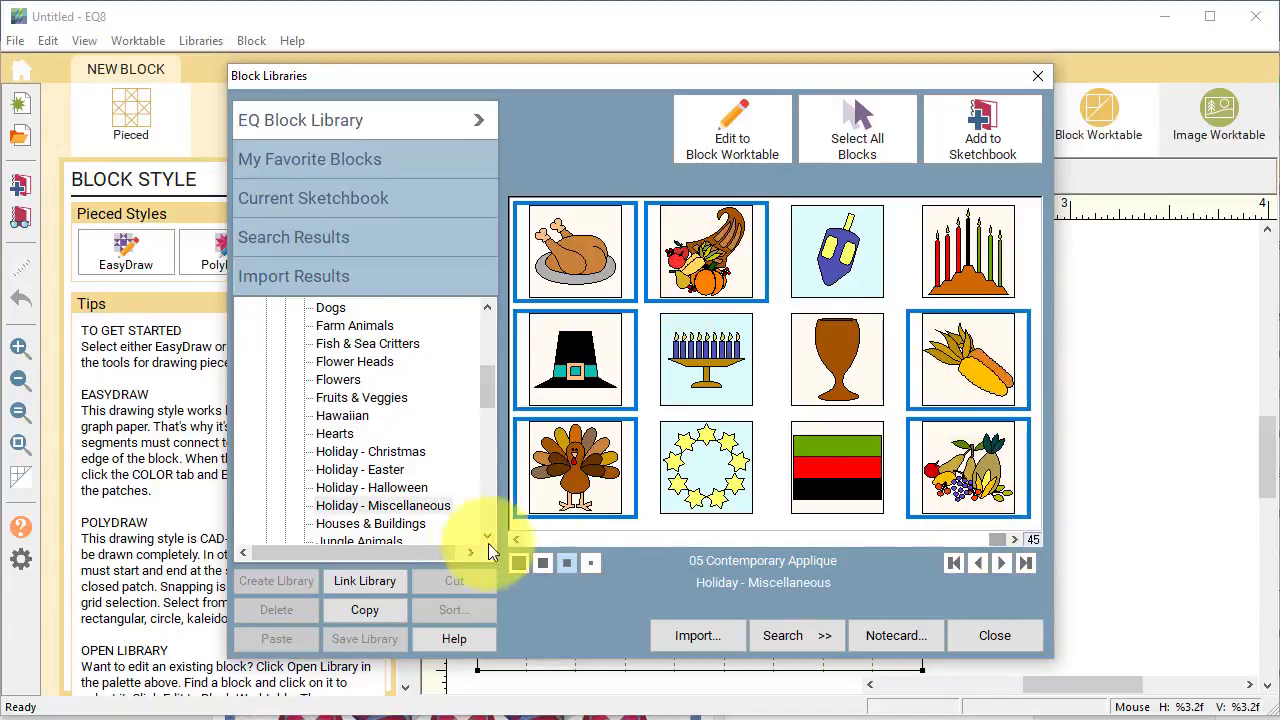
click(517, 540)
ctrl+click(570, 470)
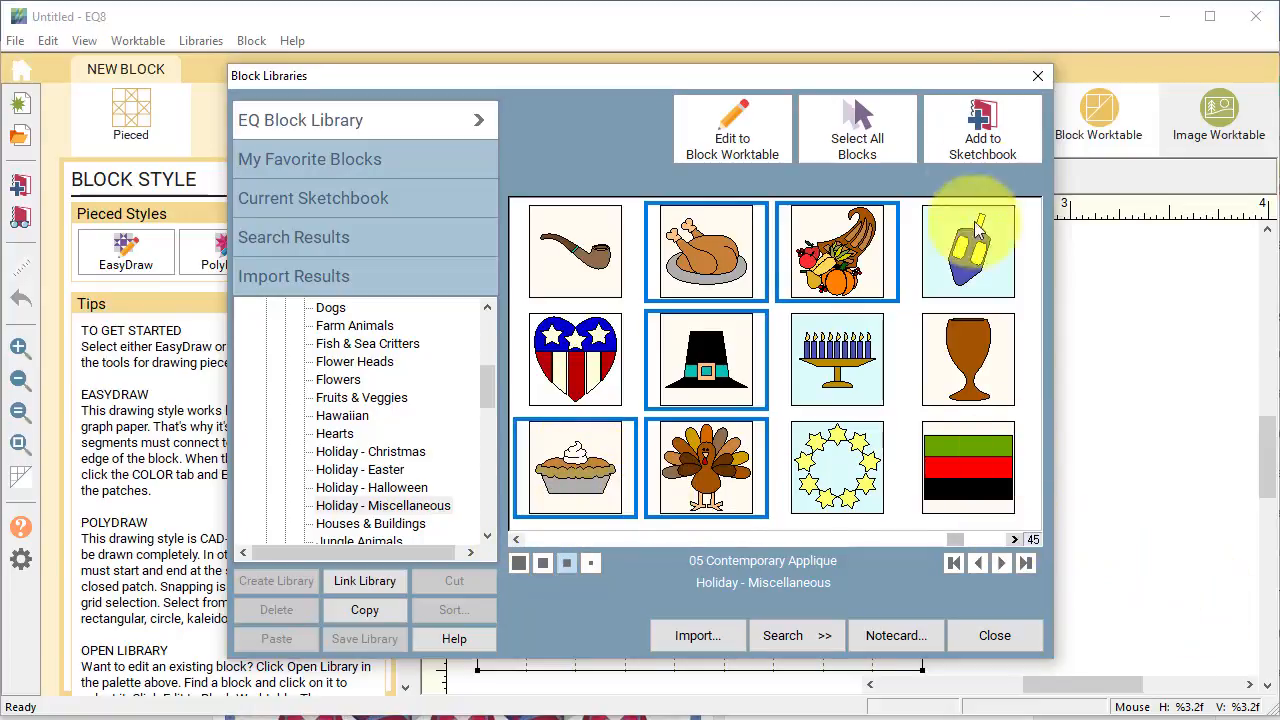
click(983, 145)
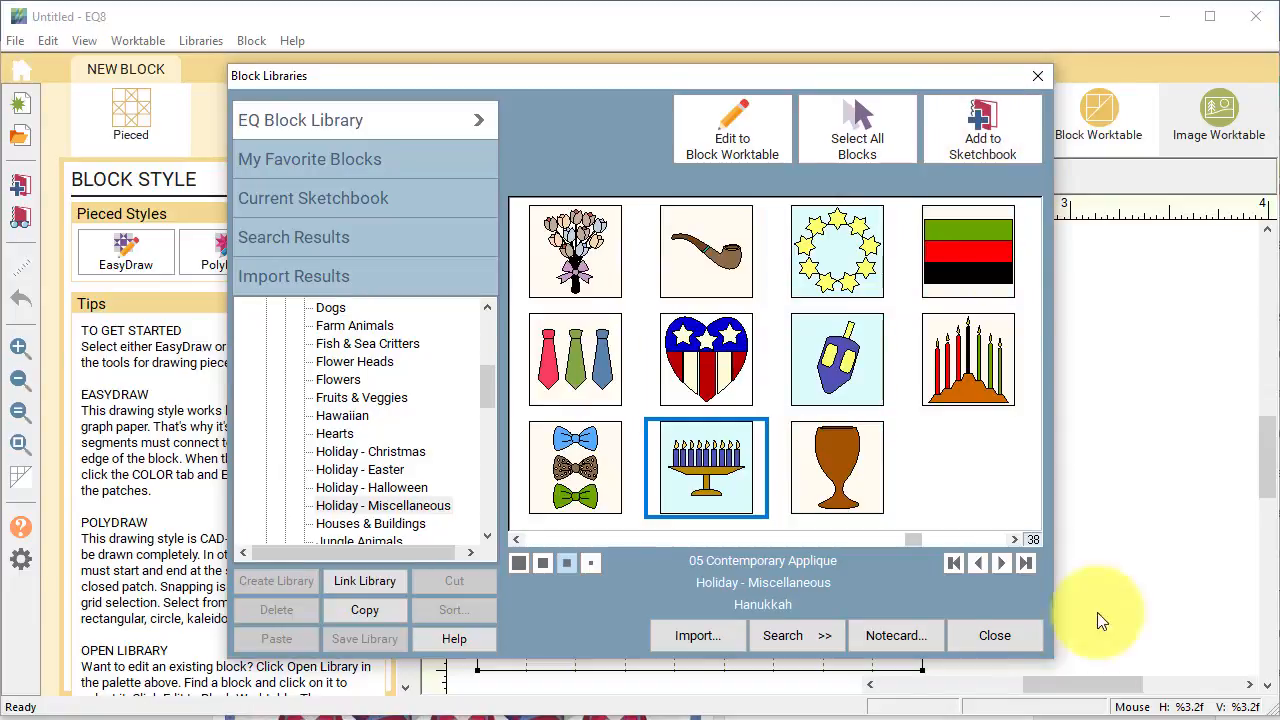
click(996, 636)
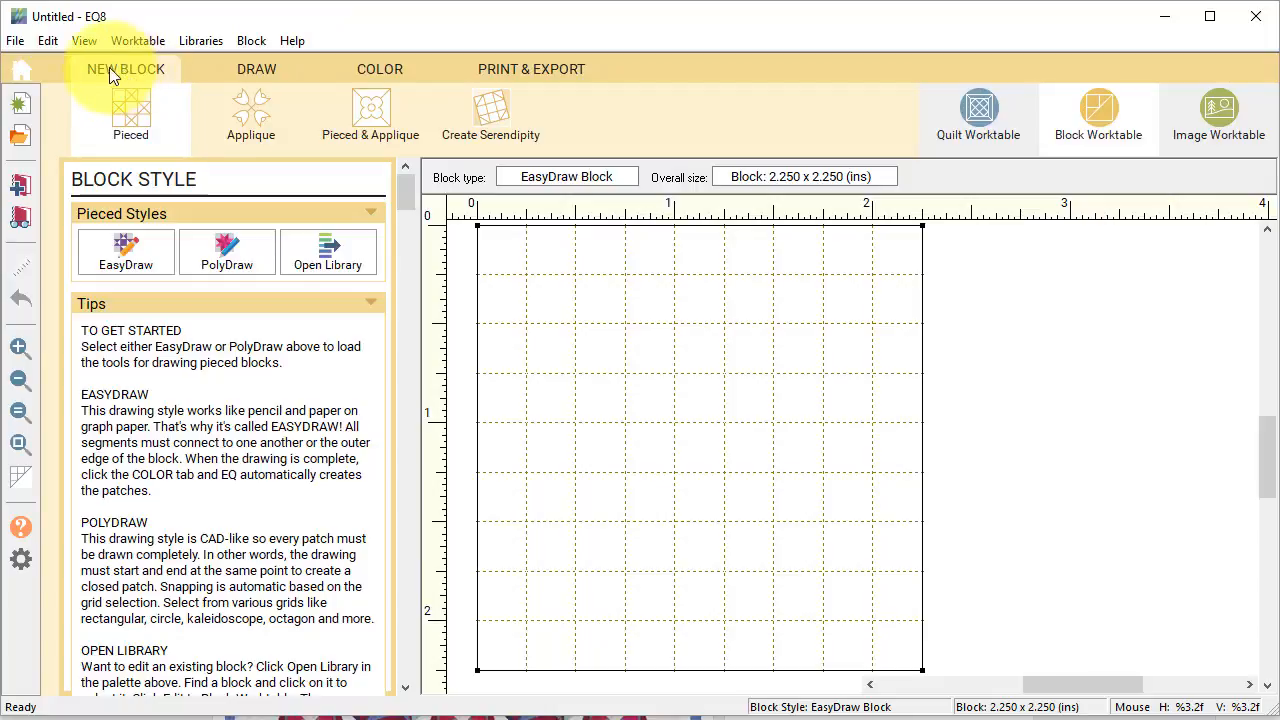
Create a Serendipity Frame Block with the turkey inside the on-point strip frame with corner squares, and add it to the Sketchbook.
click(491, 114)
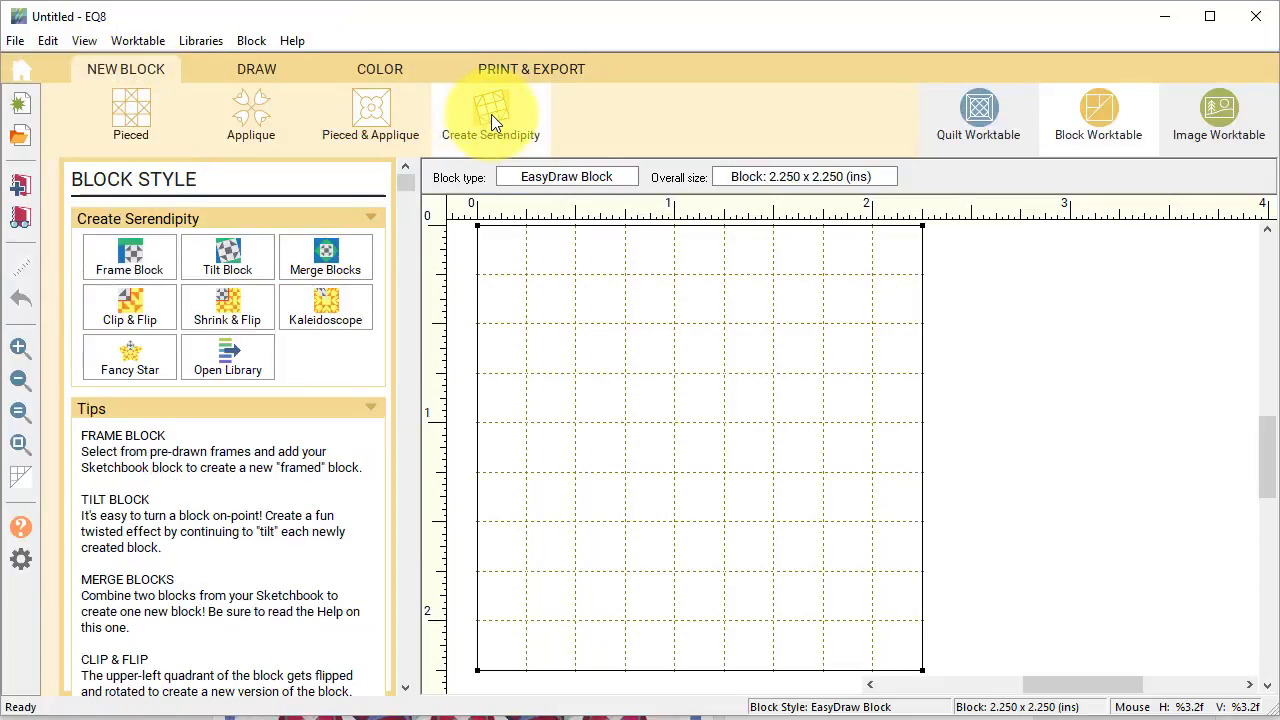
click(131, 255)
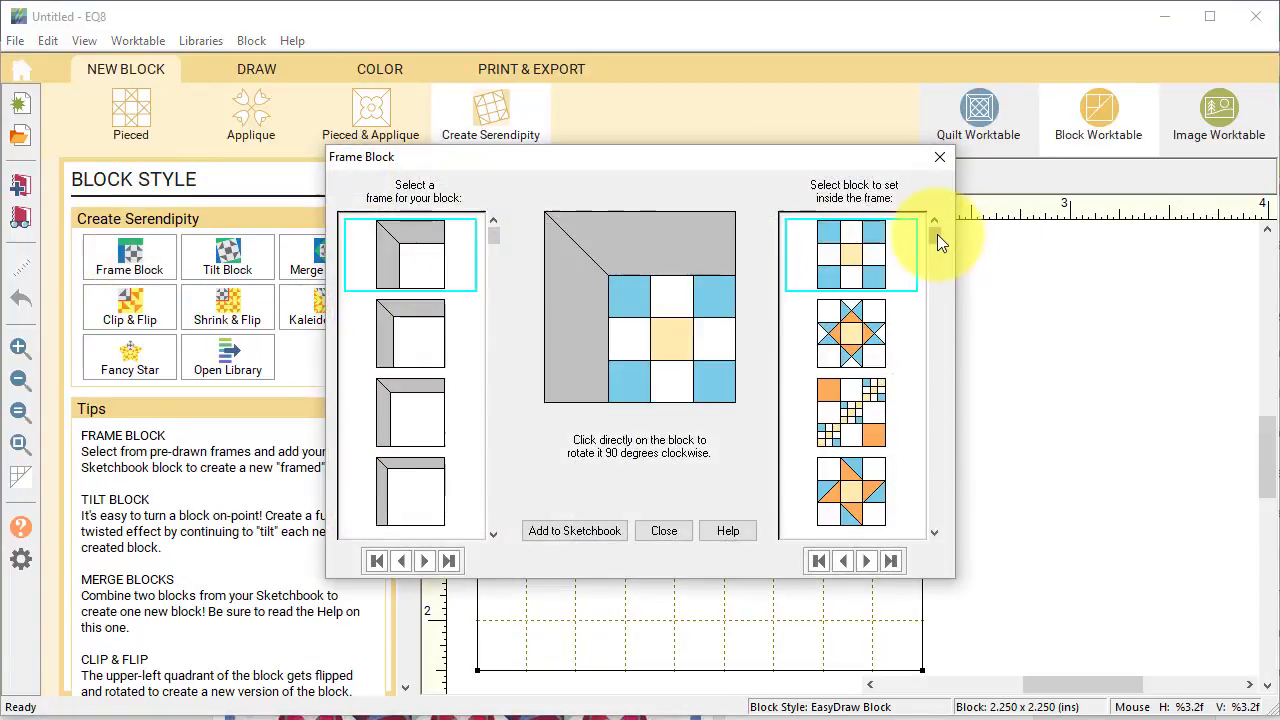
drag(937, 234, 949, 455)
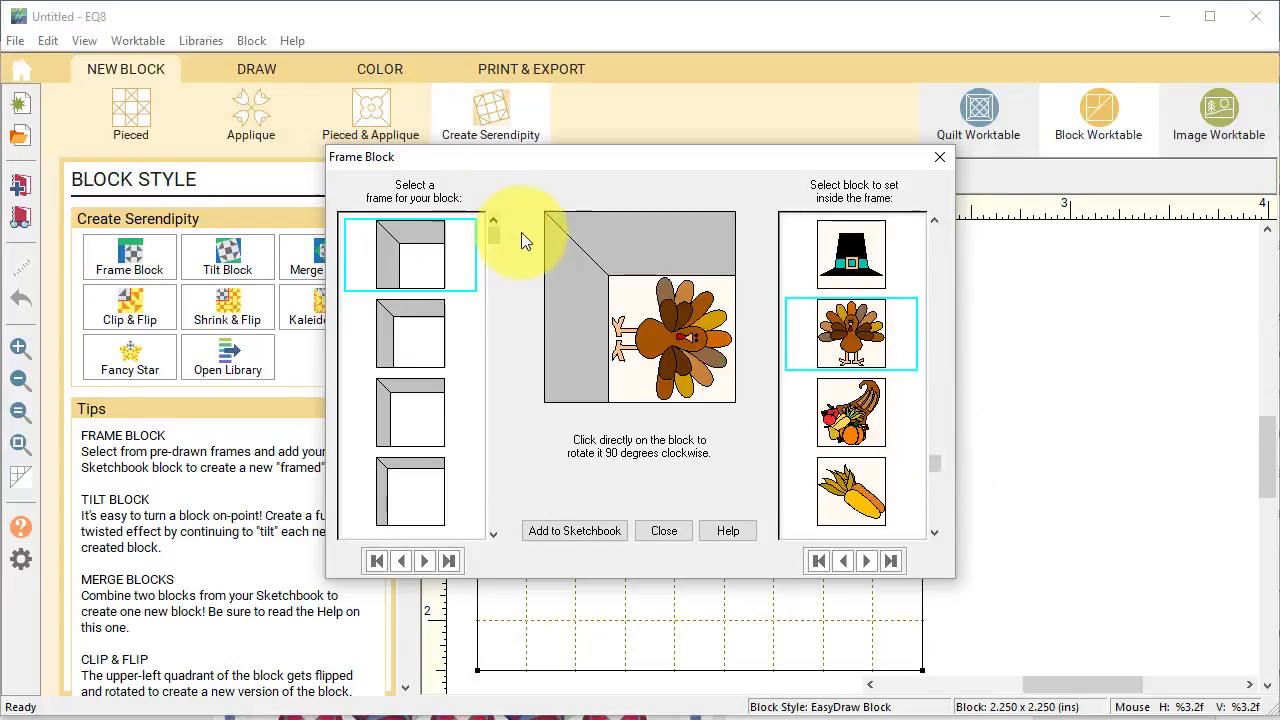
drag(494, 237, 500, 442)
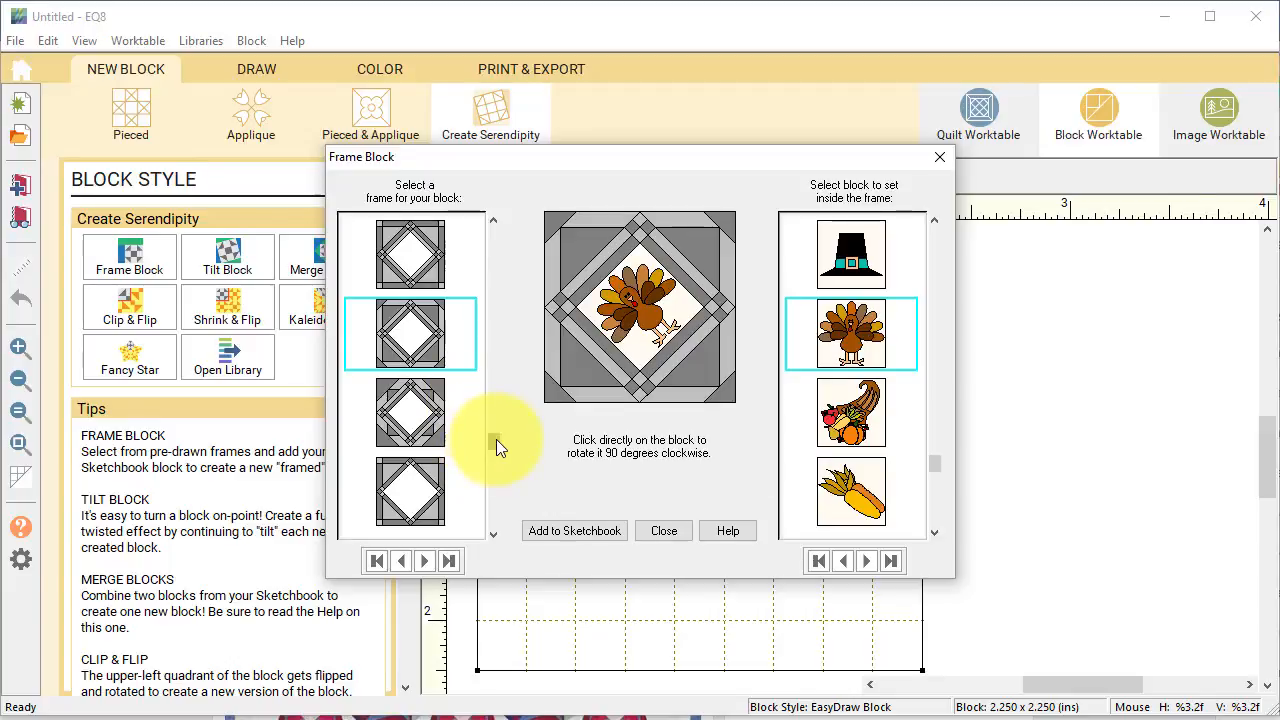
click(405, 250)
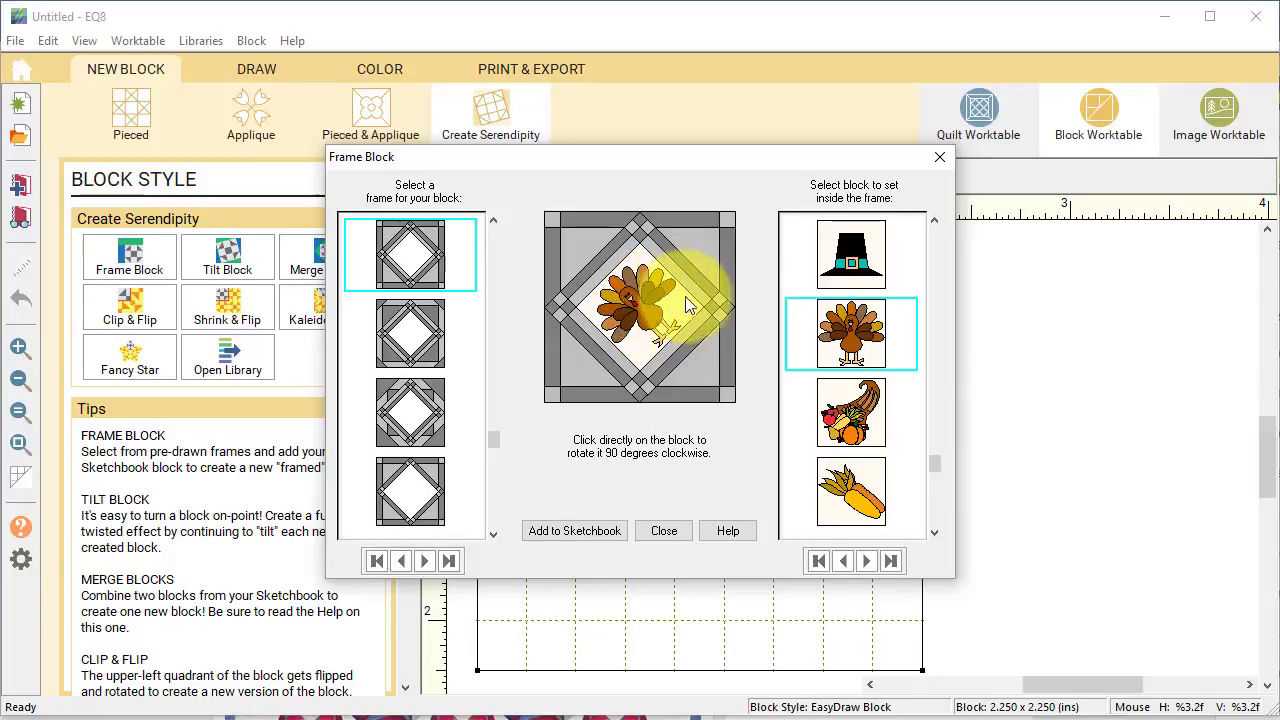
click(597, 532)
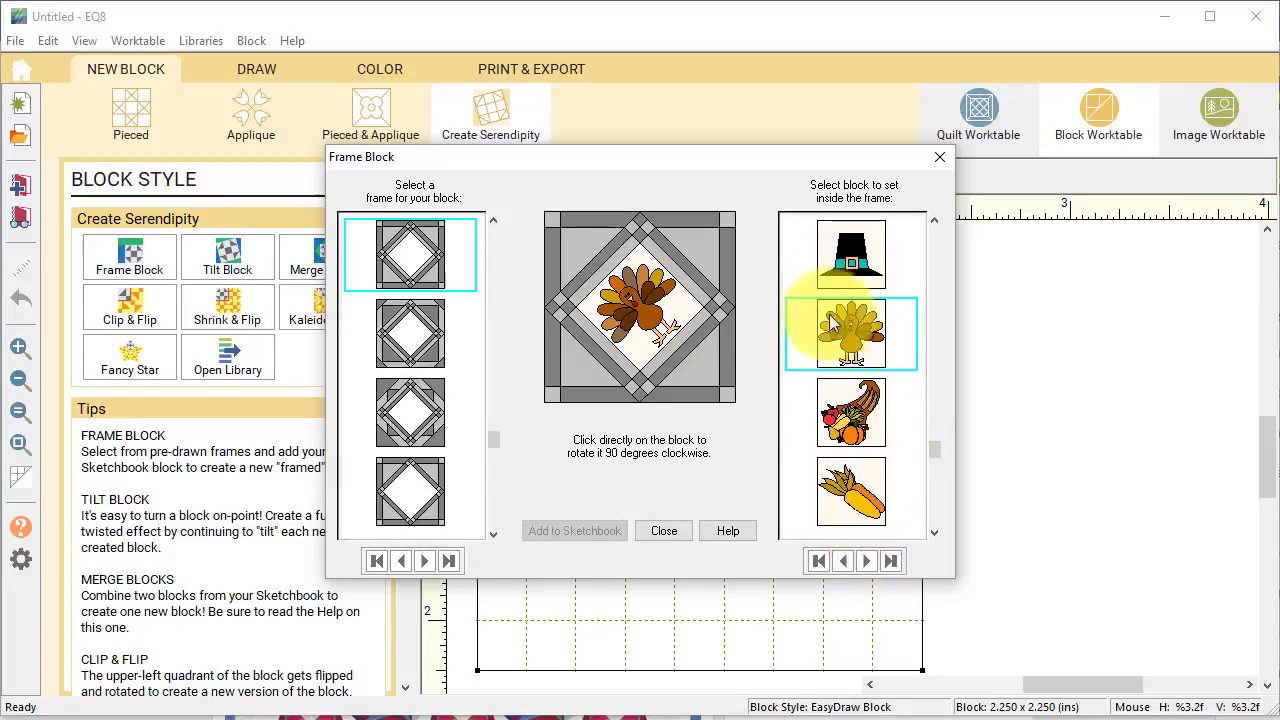
Add versions of the pilgrim hat, cornucopia and corn blocks set in the same on-point frame to the Sketchbook.
click(863, 265)
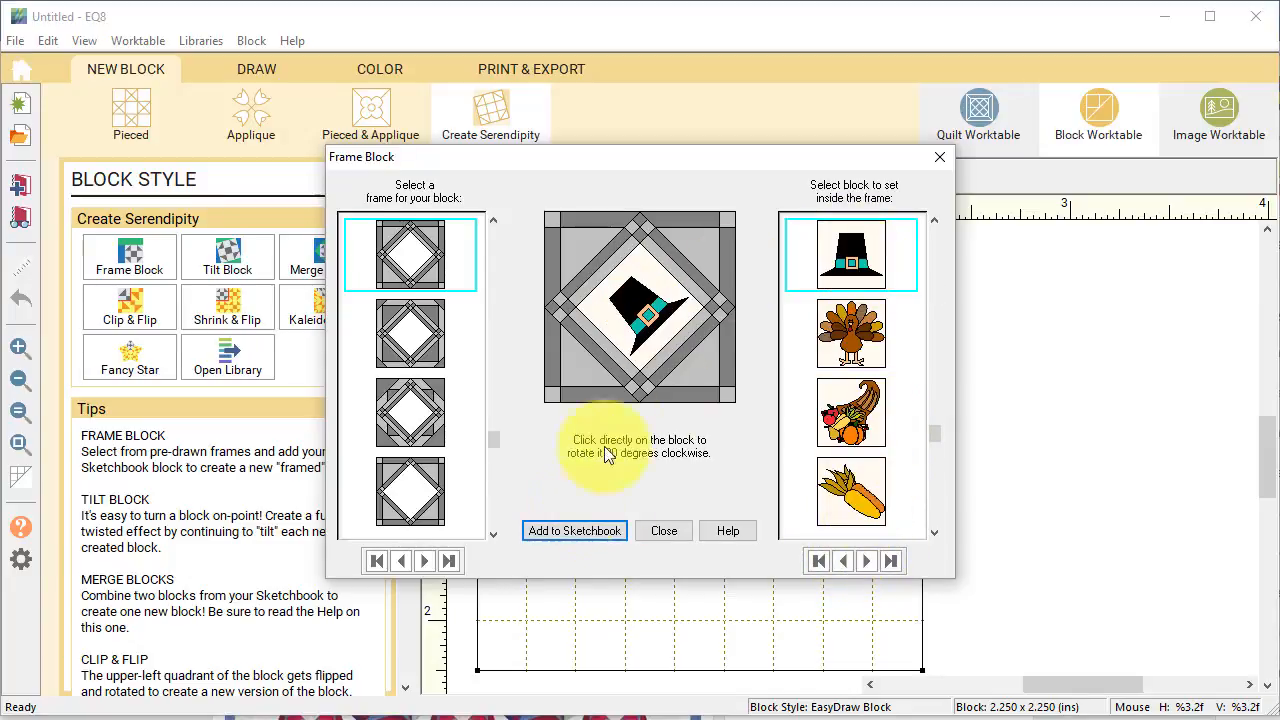
click(588, 531)
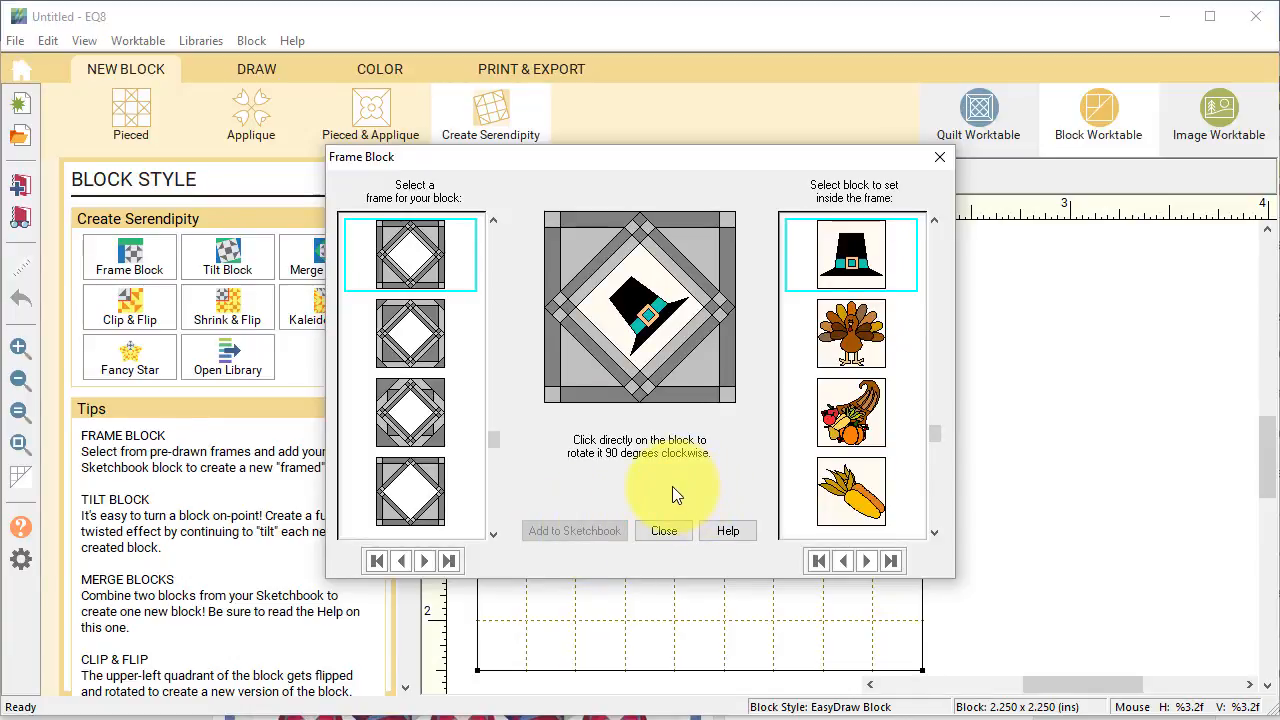
click(866, 430)
click(575, 531)
click(851, 492)
click(572, 534)
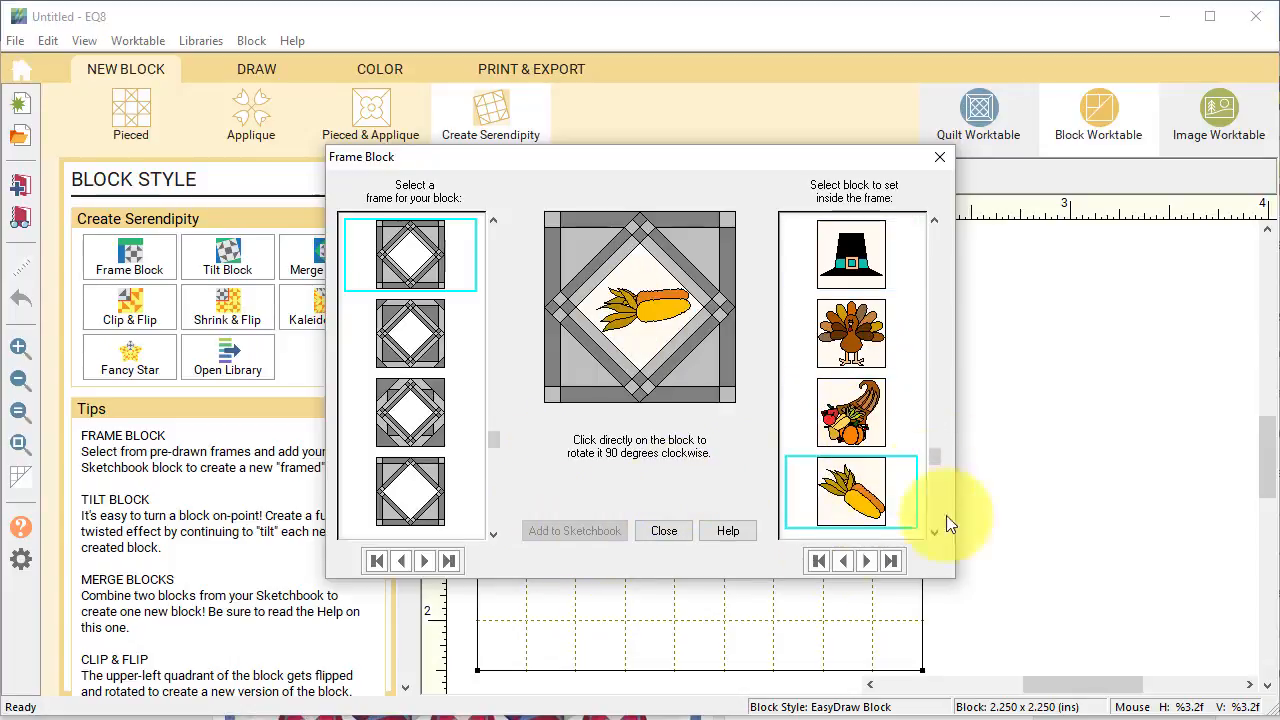
Add the pie and roast turkey blocks in the same frame to the Sketchbook, and close the Frame Block dialog.
drag(936, 456, 938, 382)
click(851, 412)
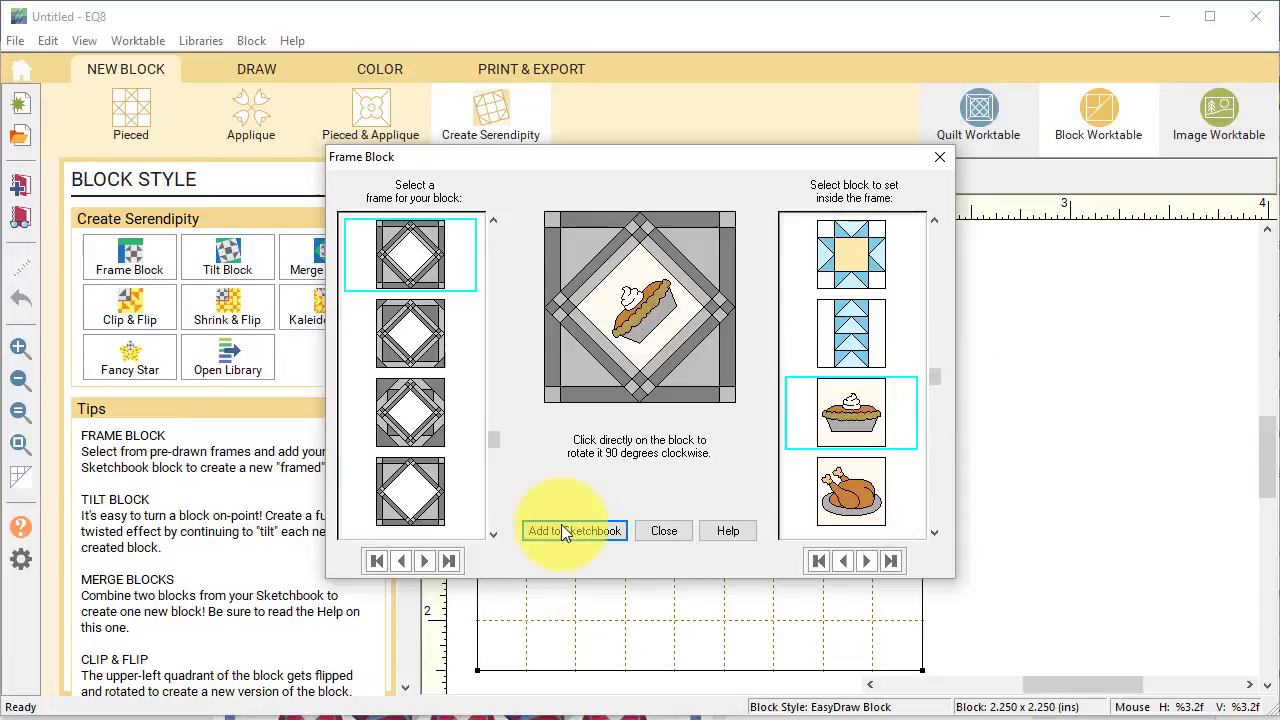
click(566, 531)
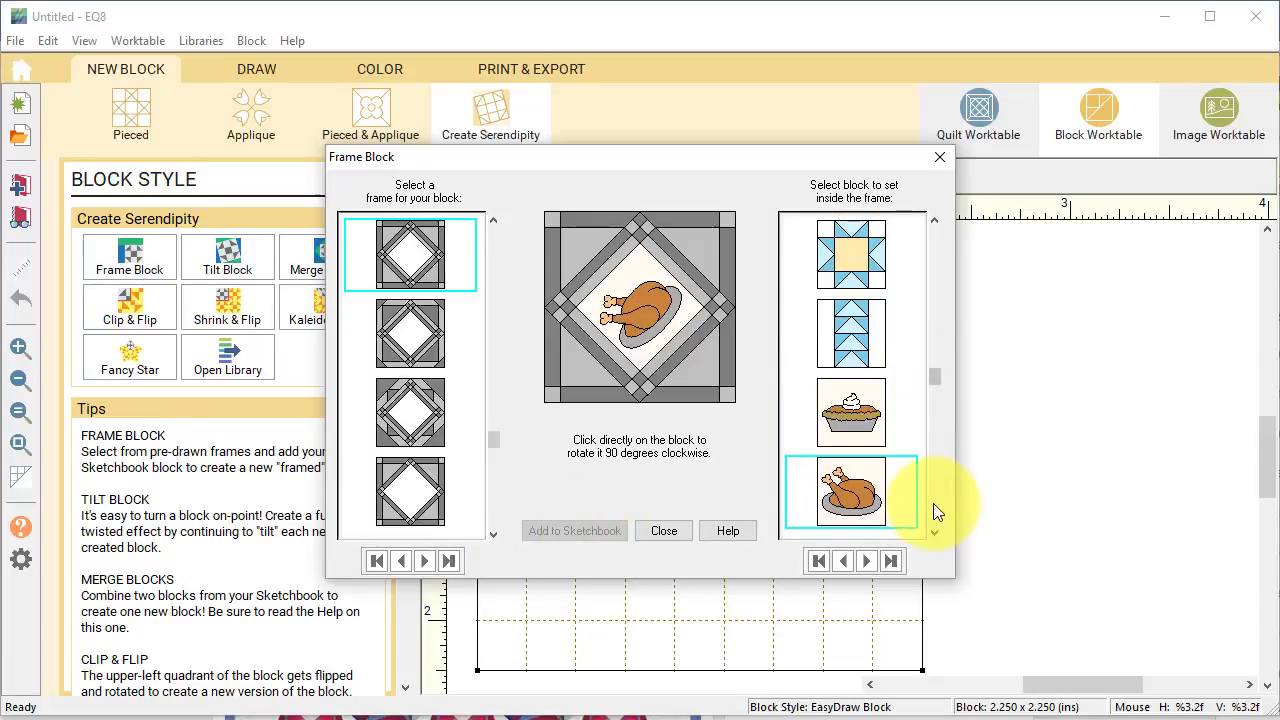
click(940, 159)
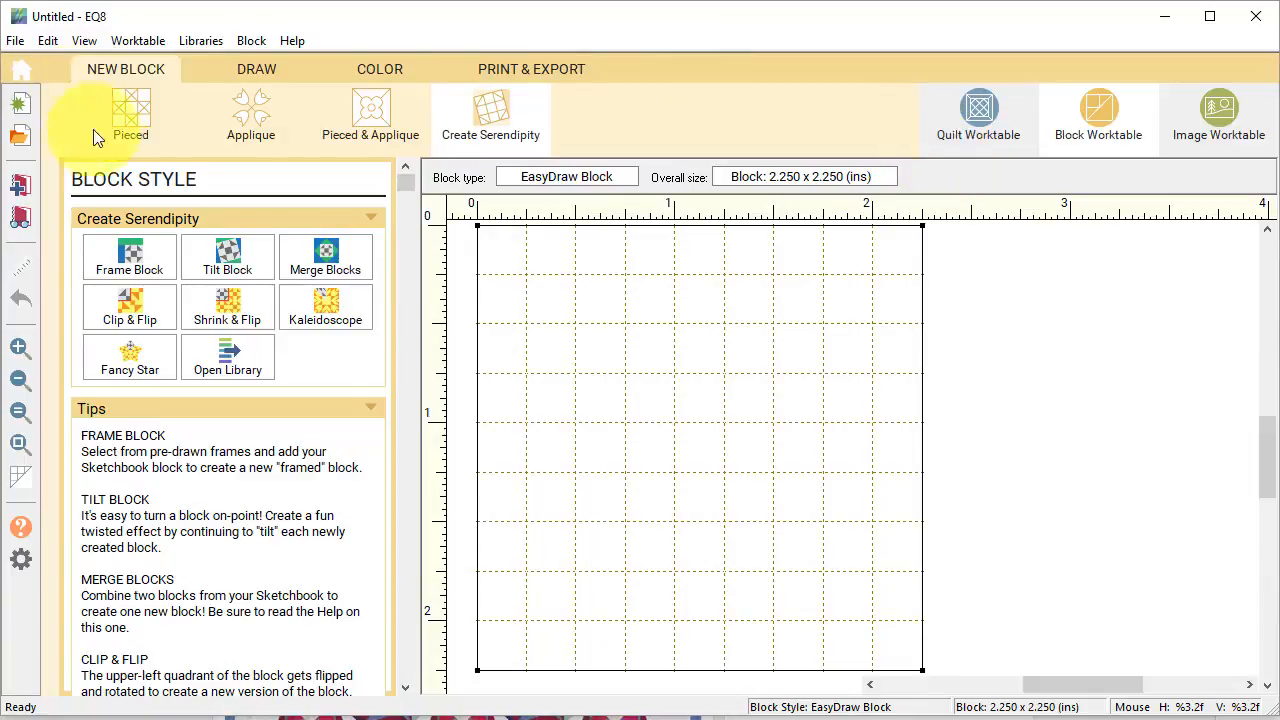
From the library's Fruits & Veggies category, add the grapes, stemmed cherries, pineapple, pink-background apple and leafed cherries blocks to the Sketchbook, and close the library.
click(229, 360)
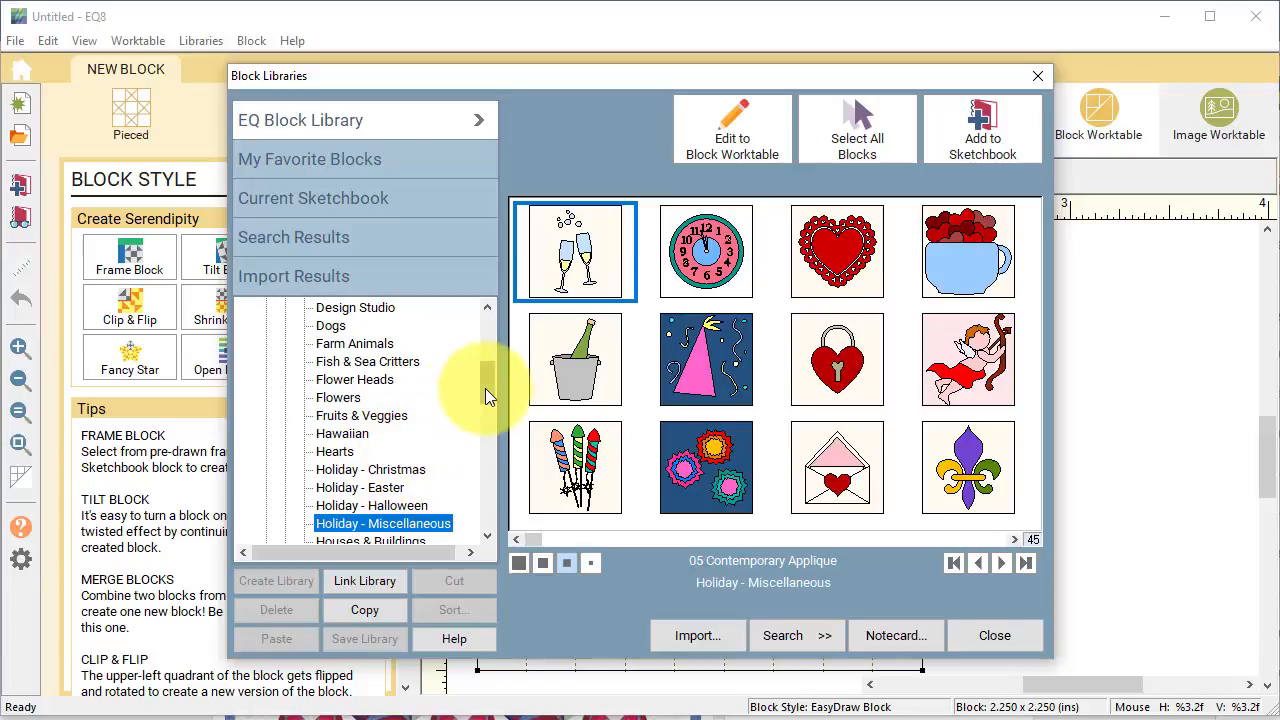
click(388, 422)
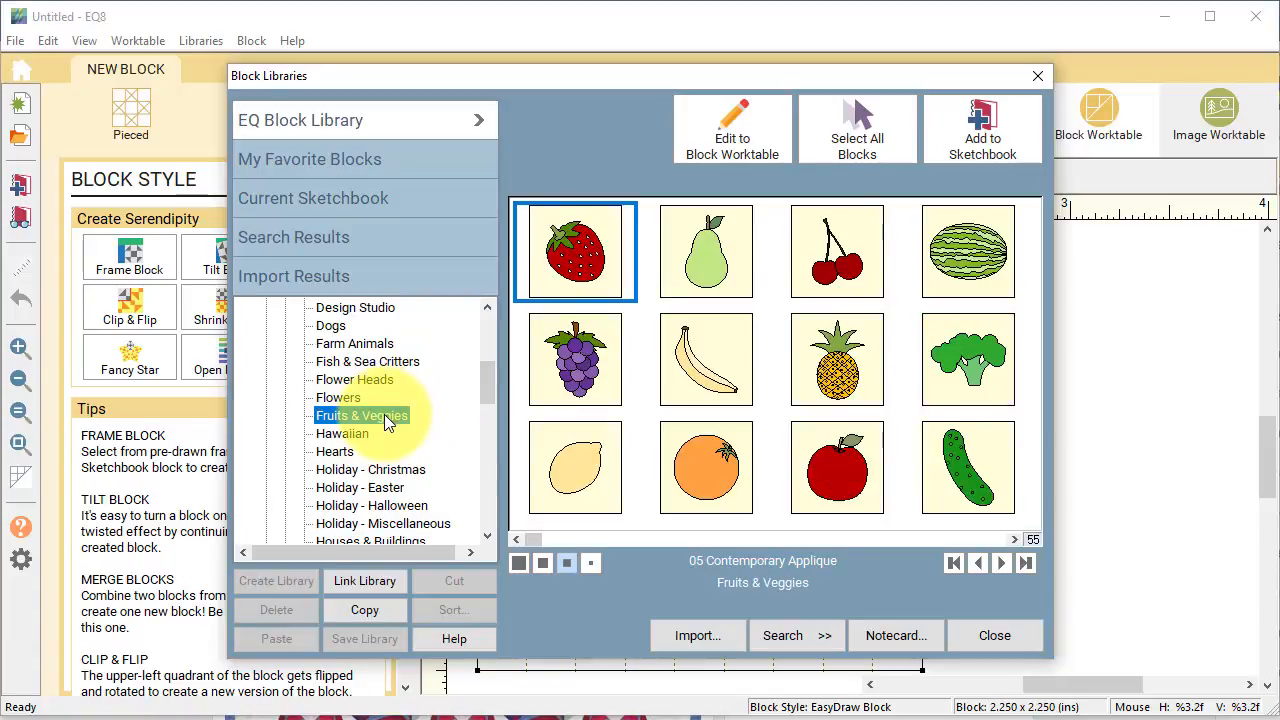
click(588, 370)
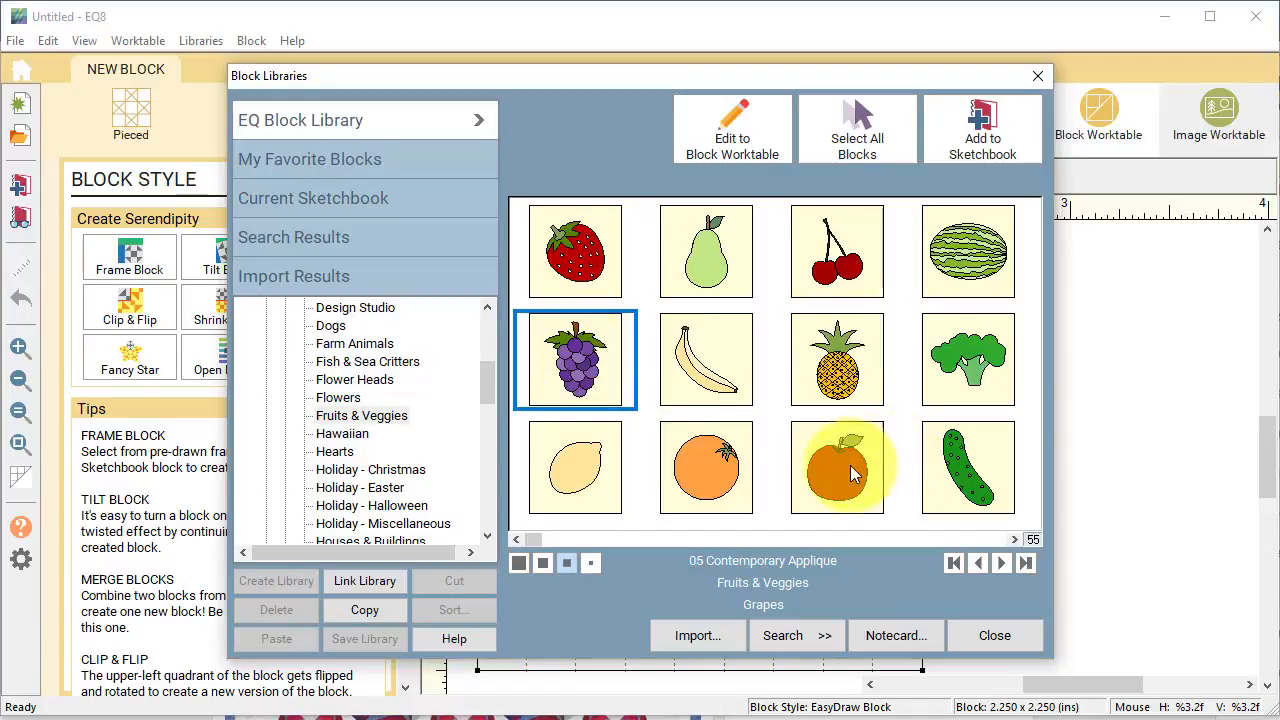
ctrl+click(853, 250)
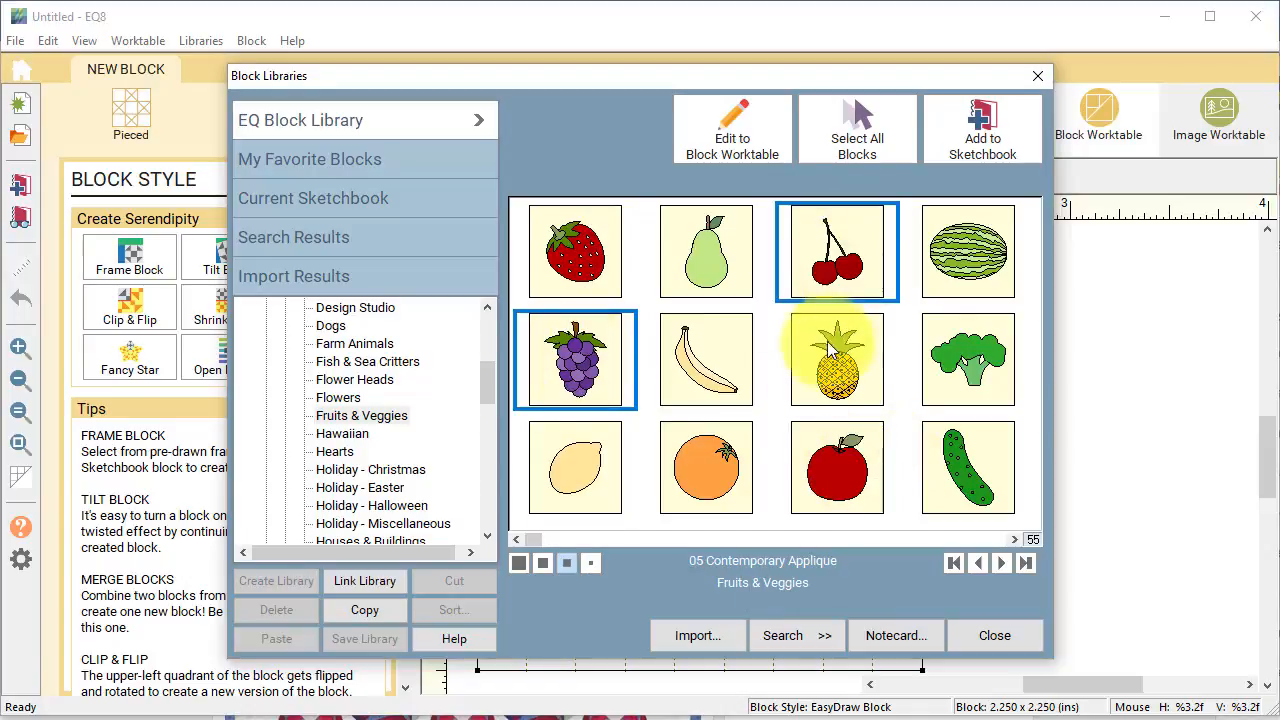
ctrl+click(845, 365)
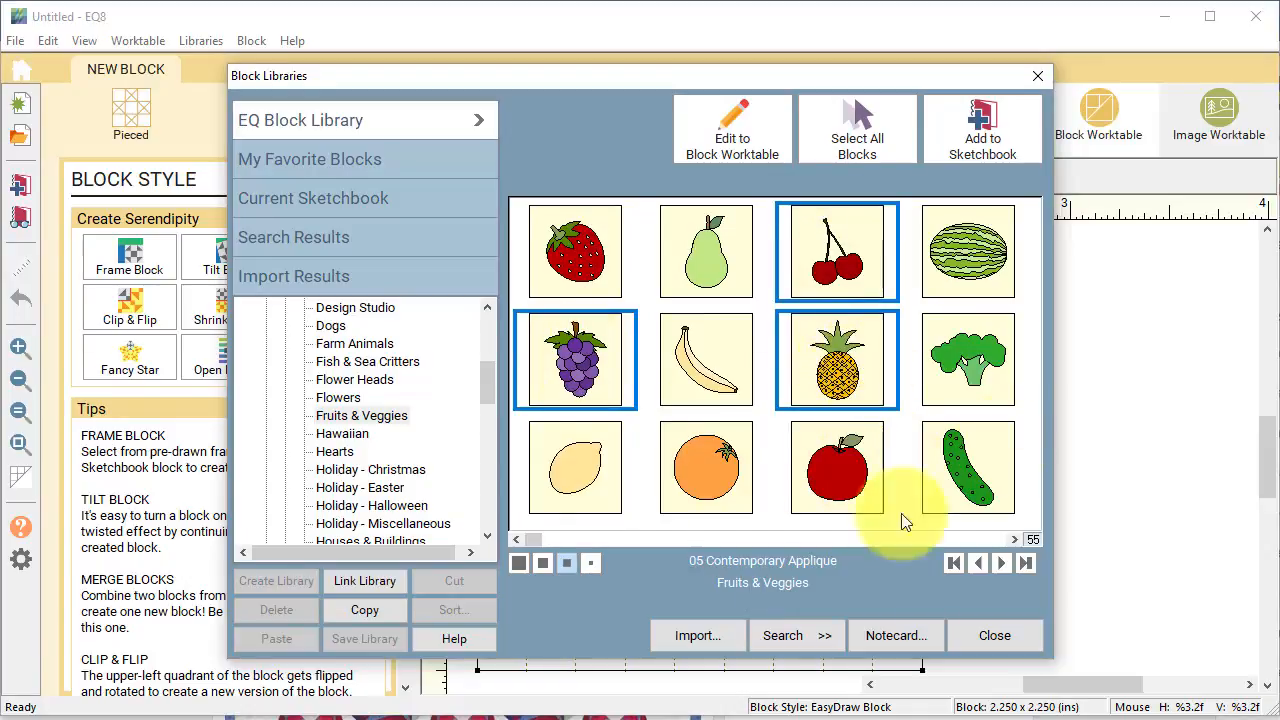
drag(534, 540, 589, 542)
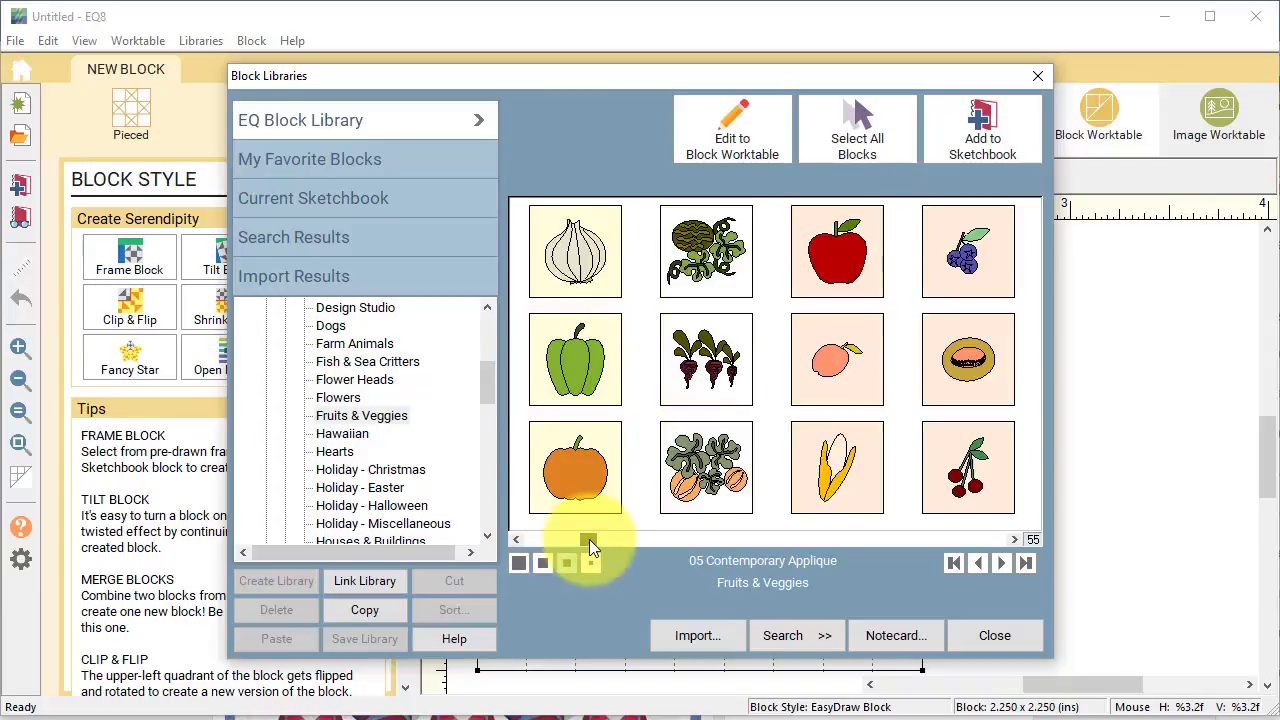
ctrl+click(848, 255)
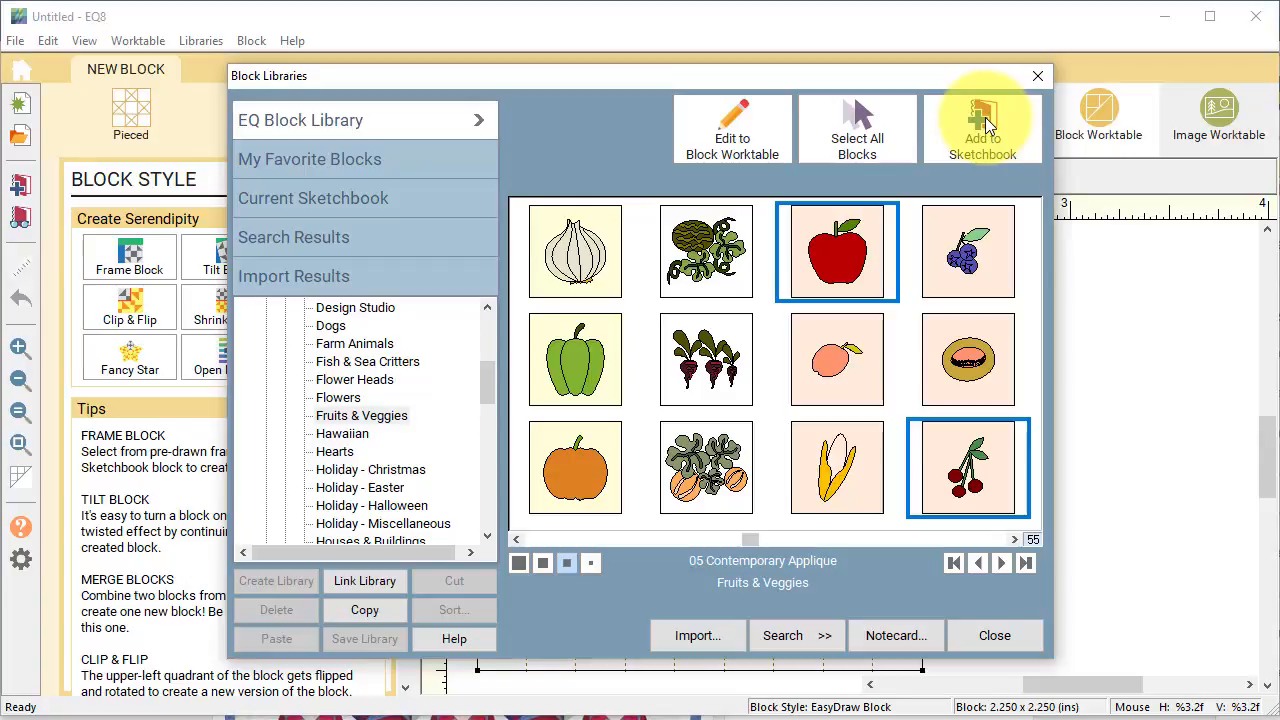
click(985, 124)
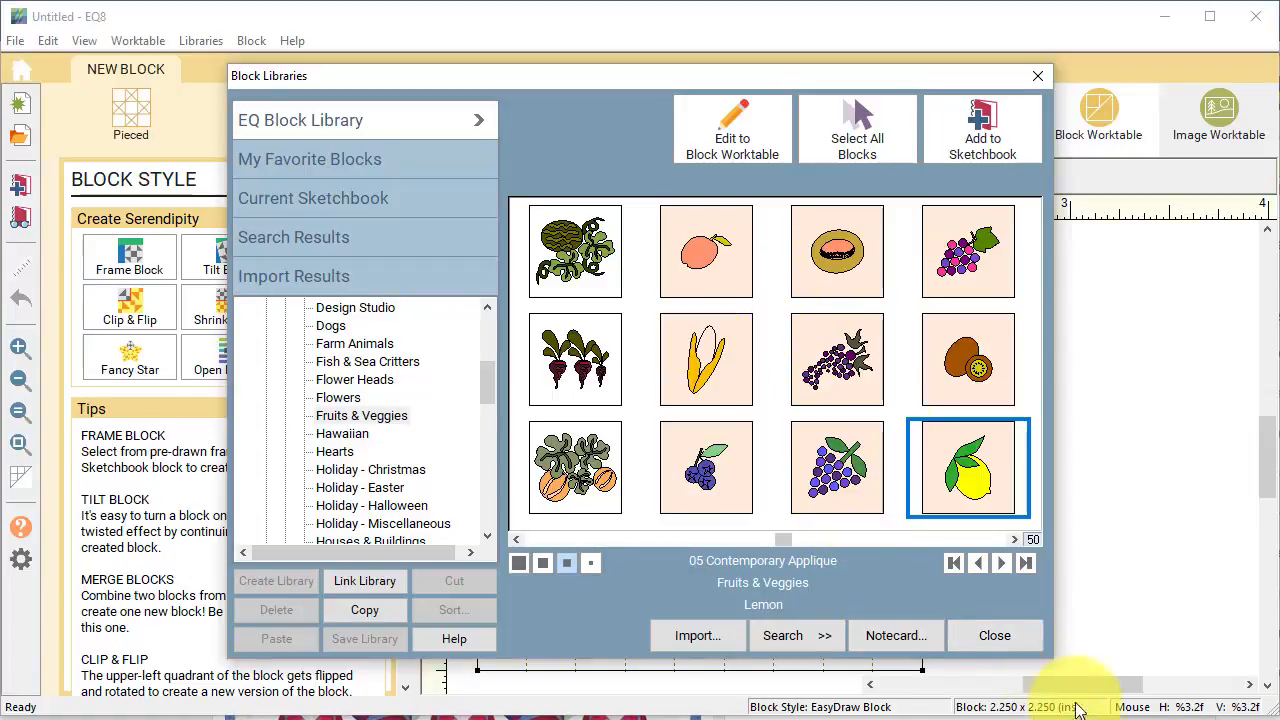
click(995, 636)
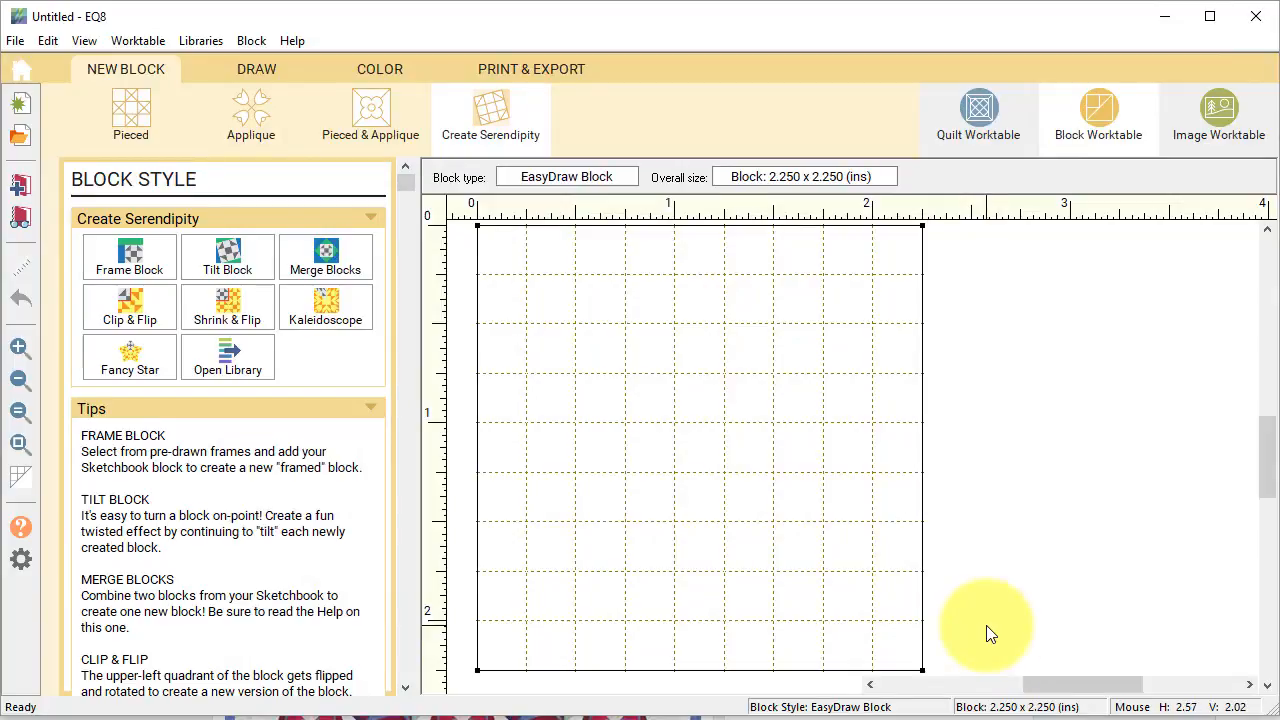
Open the pineapple block from the Project Sketchbook for editing on the Block Worktable.
click(24, 216)
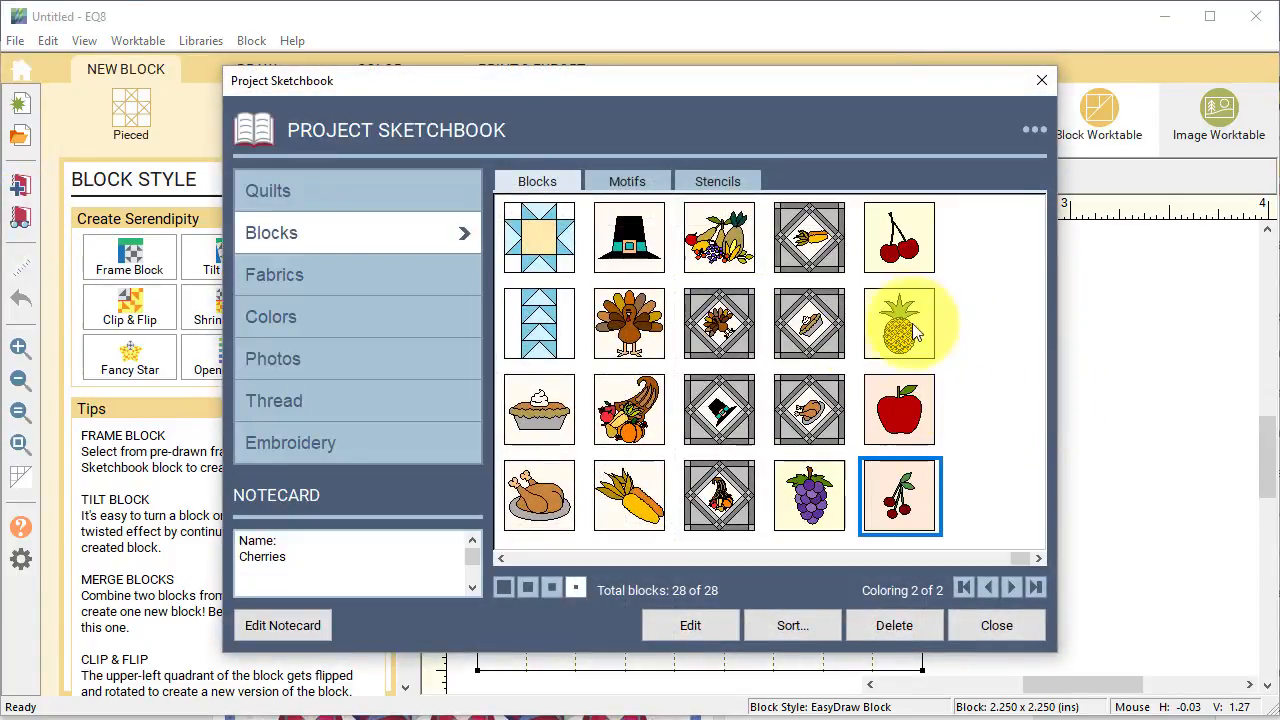
click(899, 338)
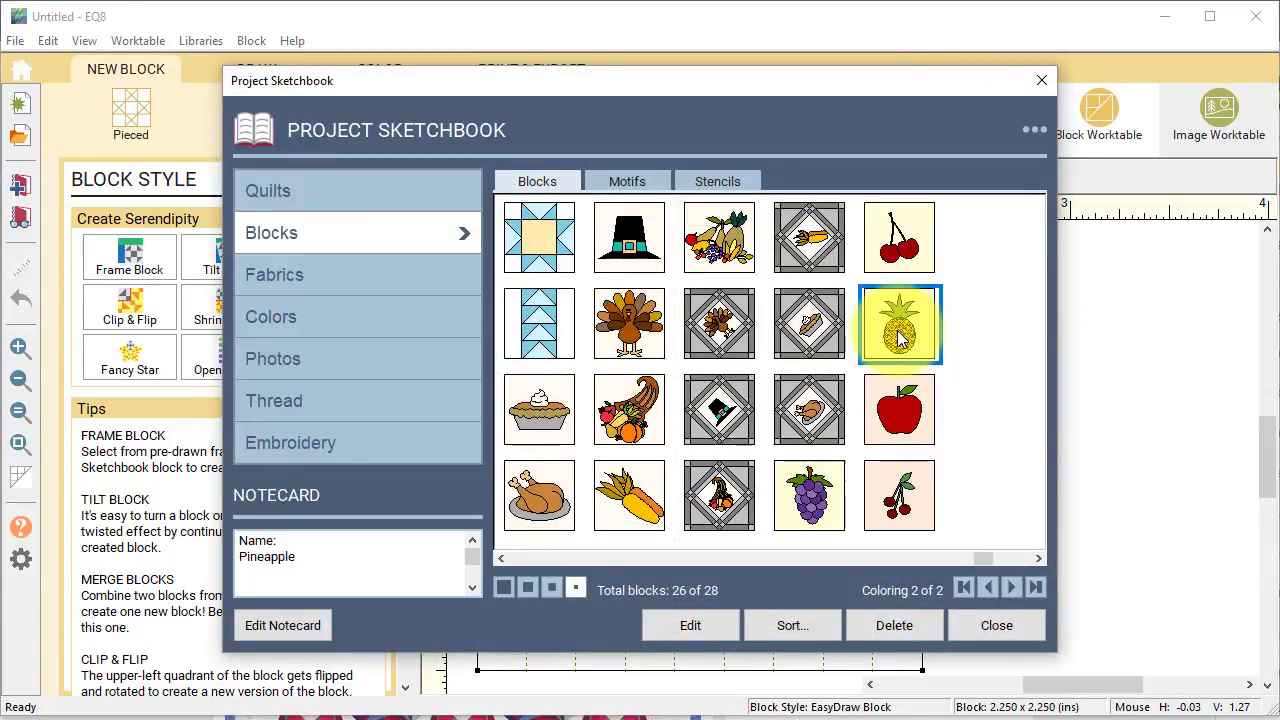
click(690, 625)
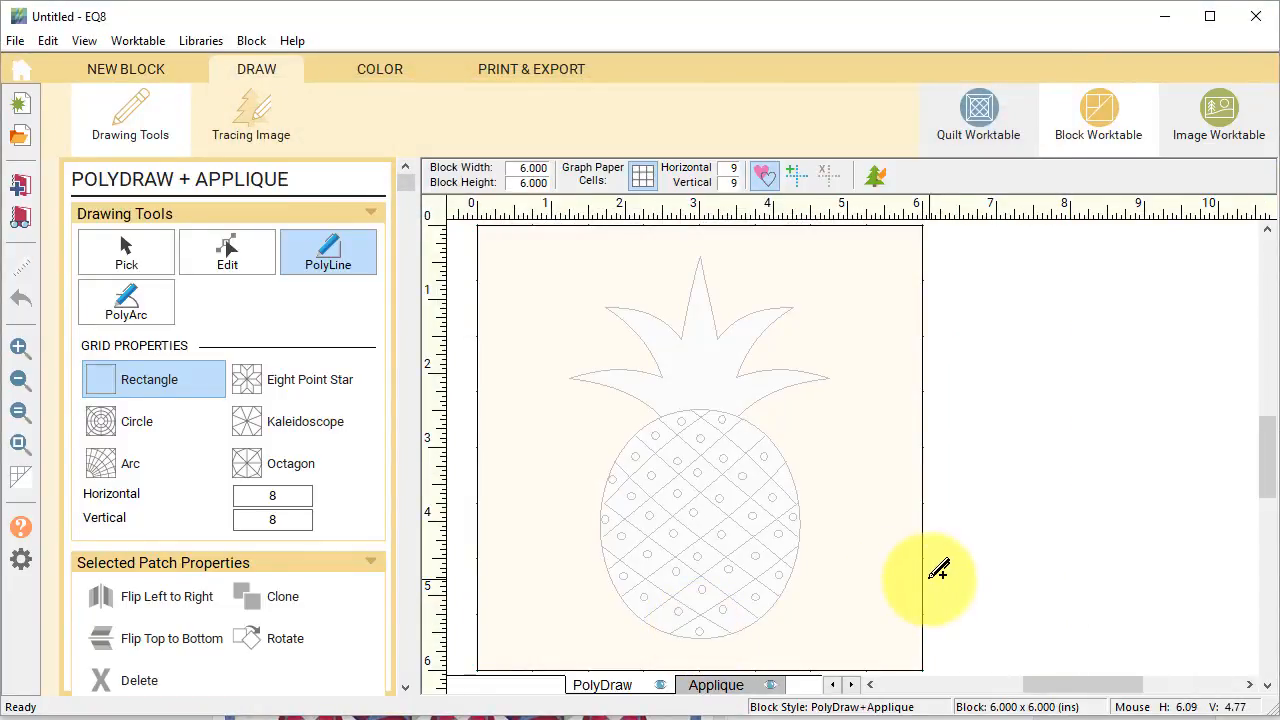
On the block's Applique layer, select the whole pineapple drawing and copy it.
click(727, 690)
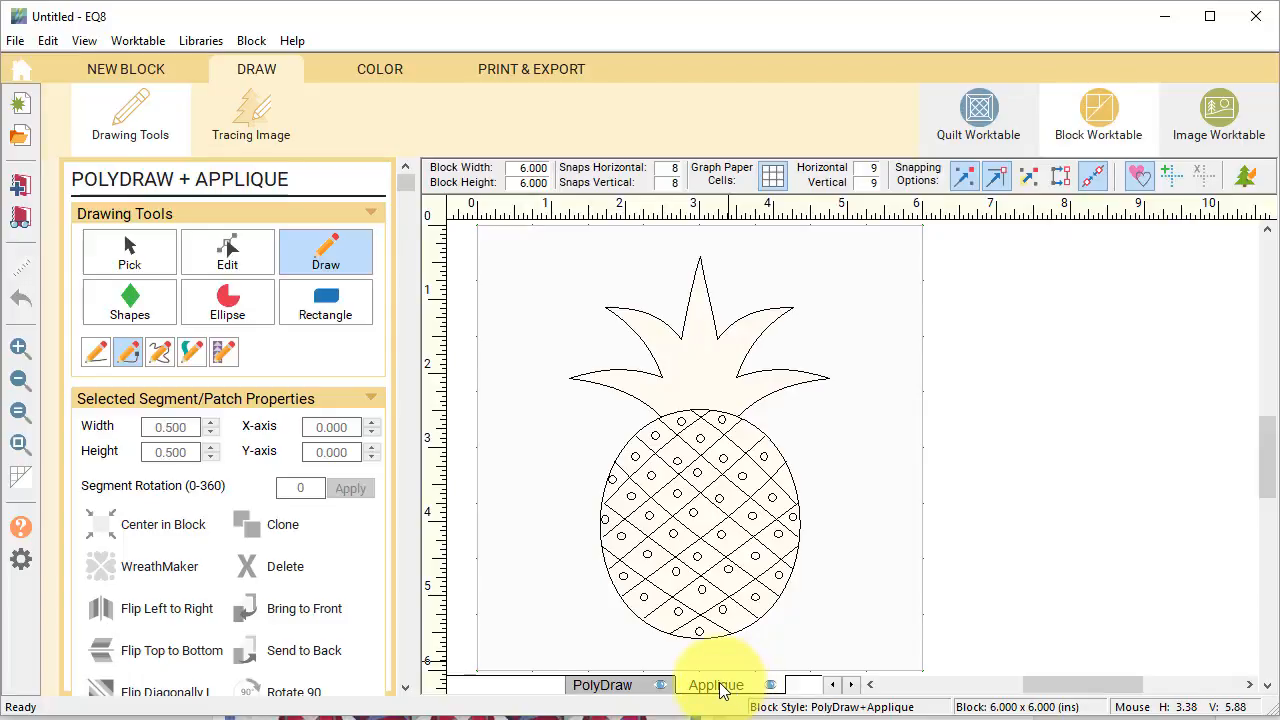
click(132, 254)
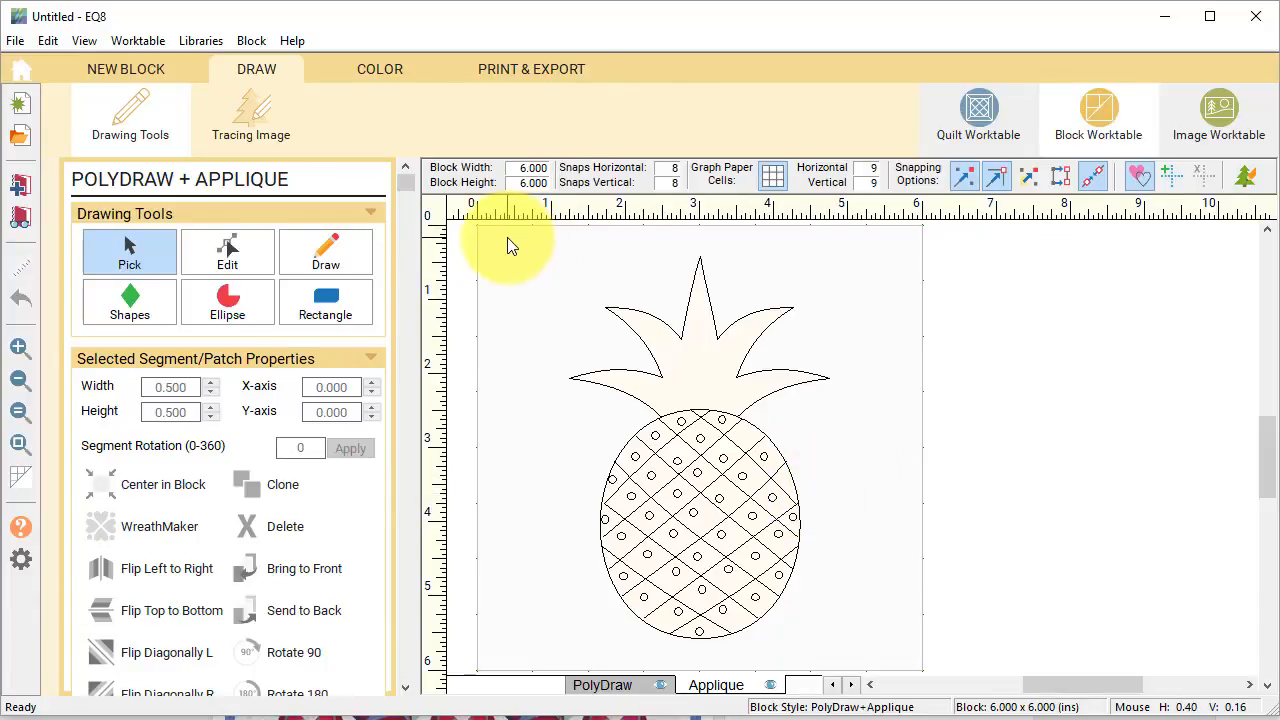
drag(508, 239, 876, 651)
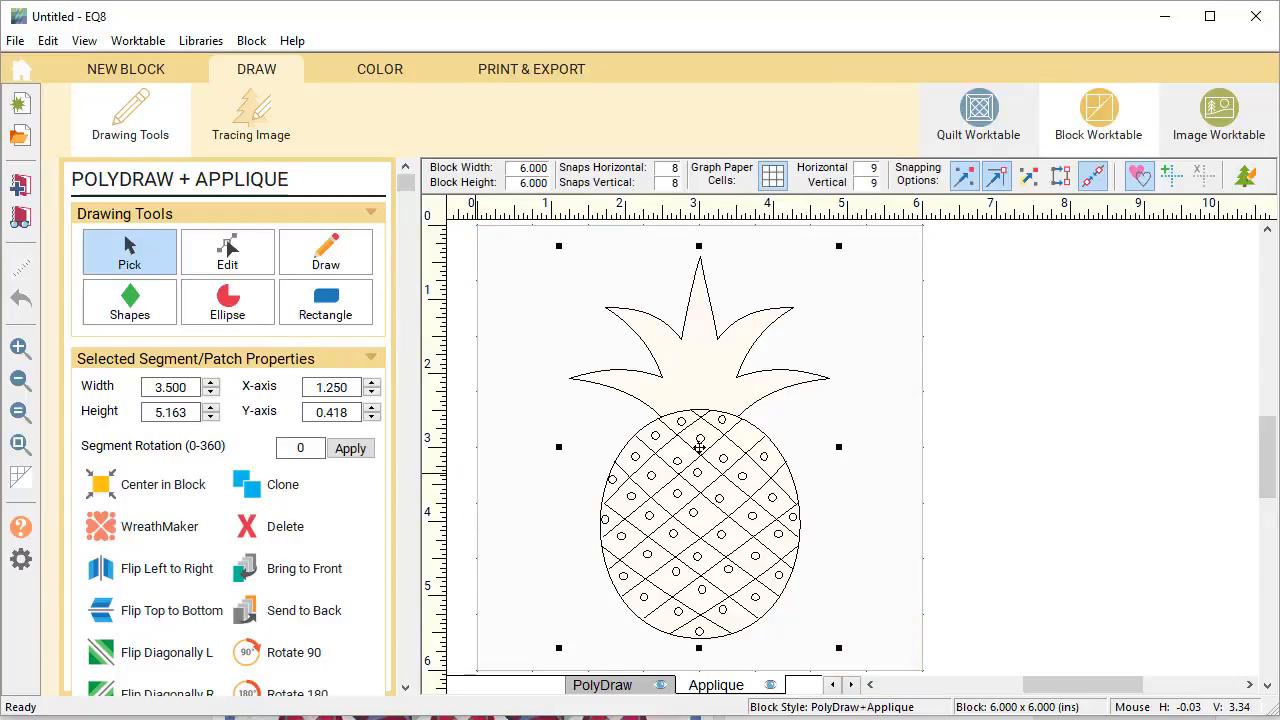
click(51, 40)
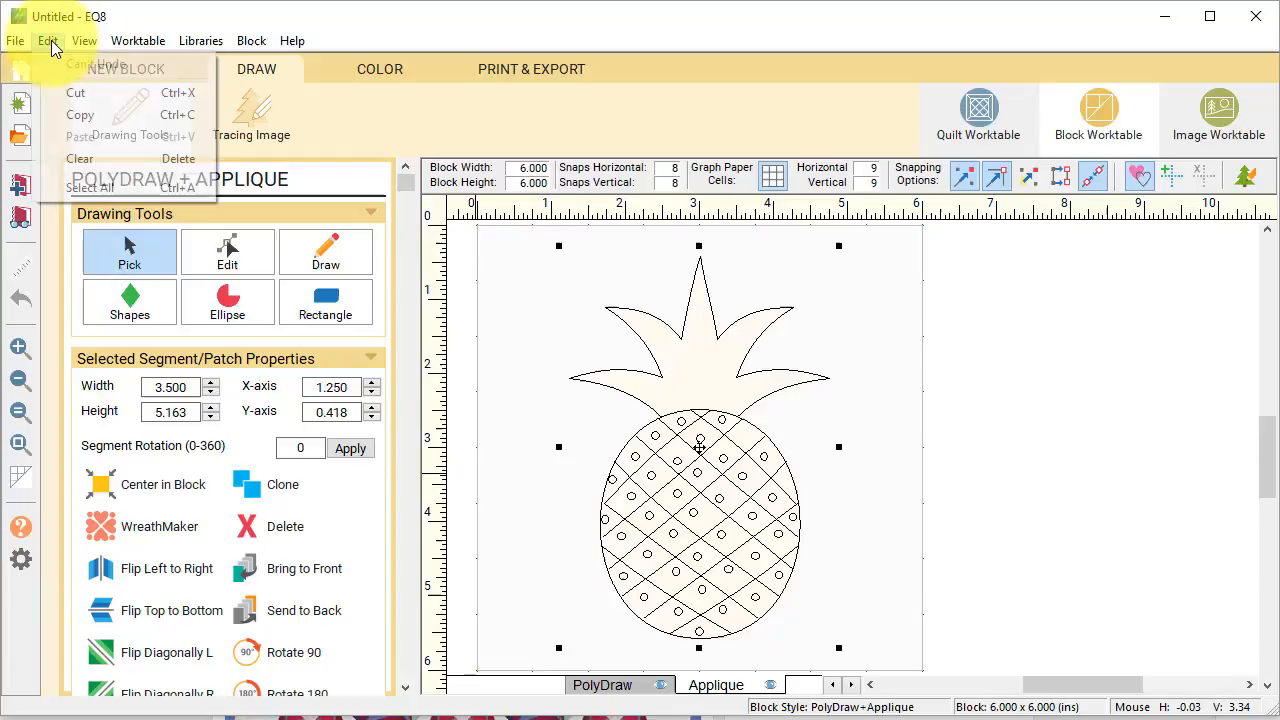
click(81, 117)
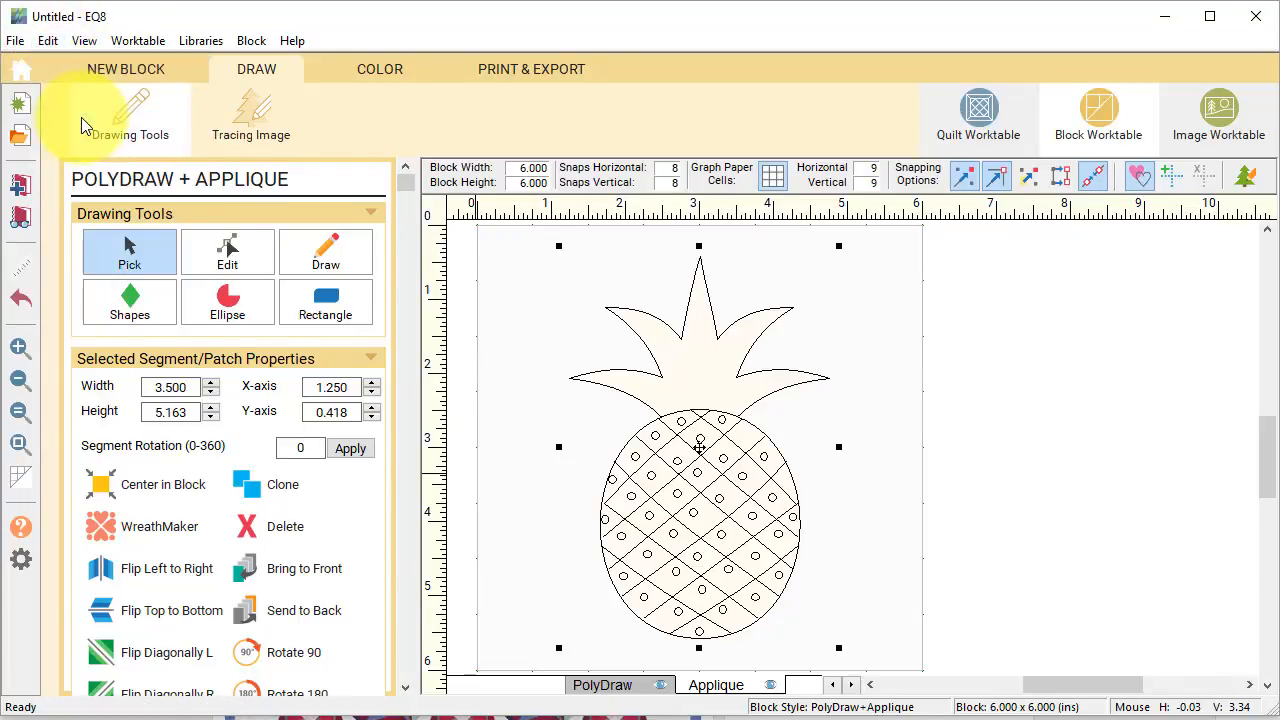
Start a new Applique Motif, paste the copied pineapple into it and center it in the block.
click(146, 66)
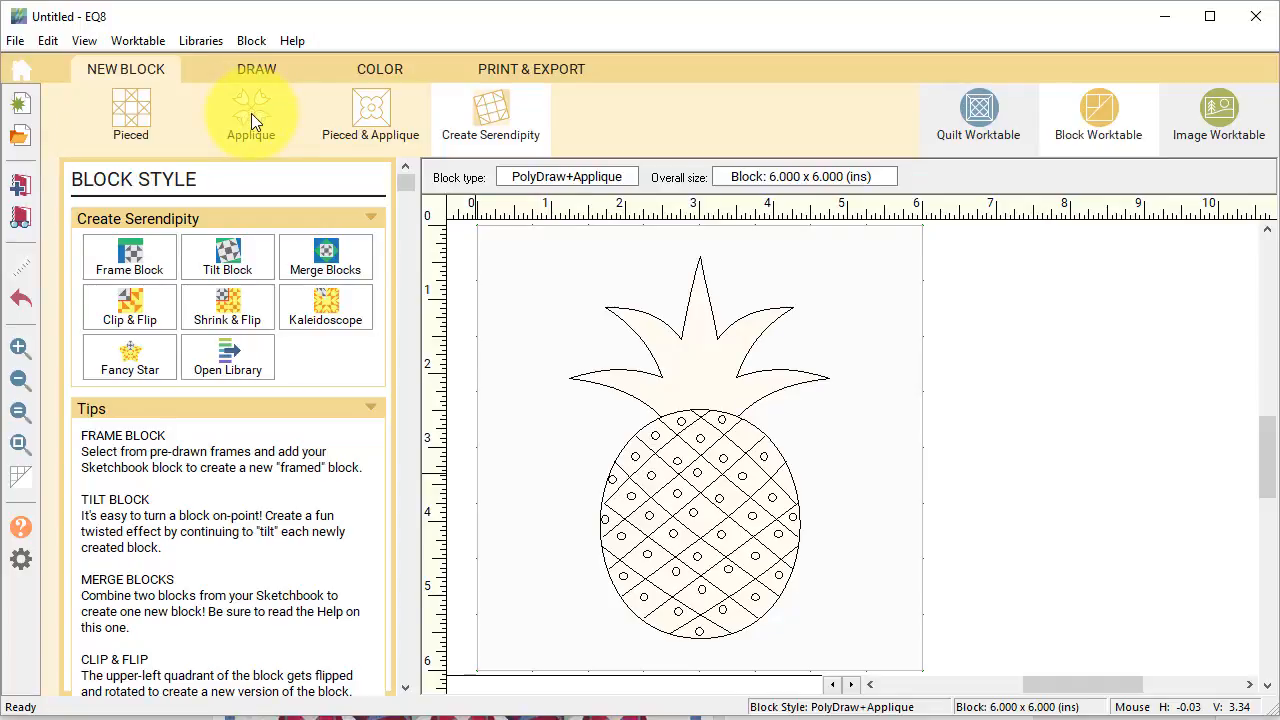
click(252, 118)
click(227, 255)
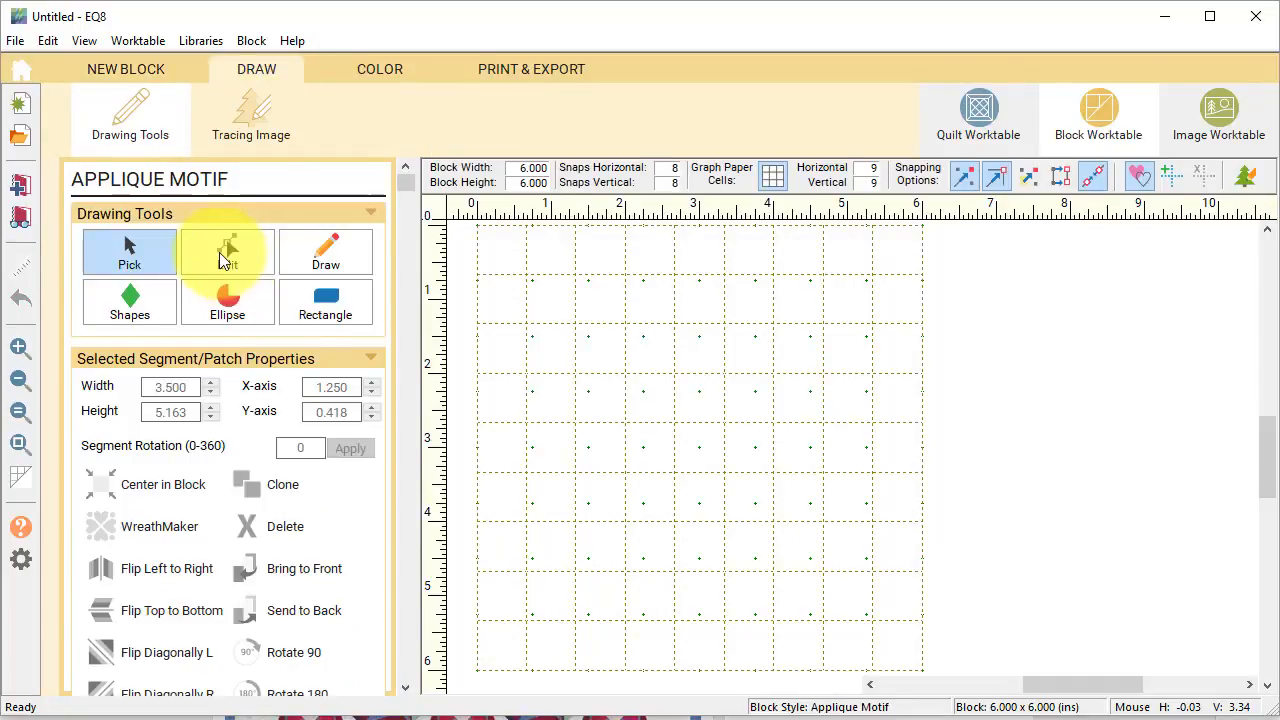
click(44, 40)
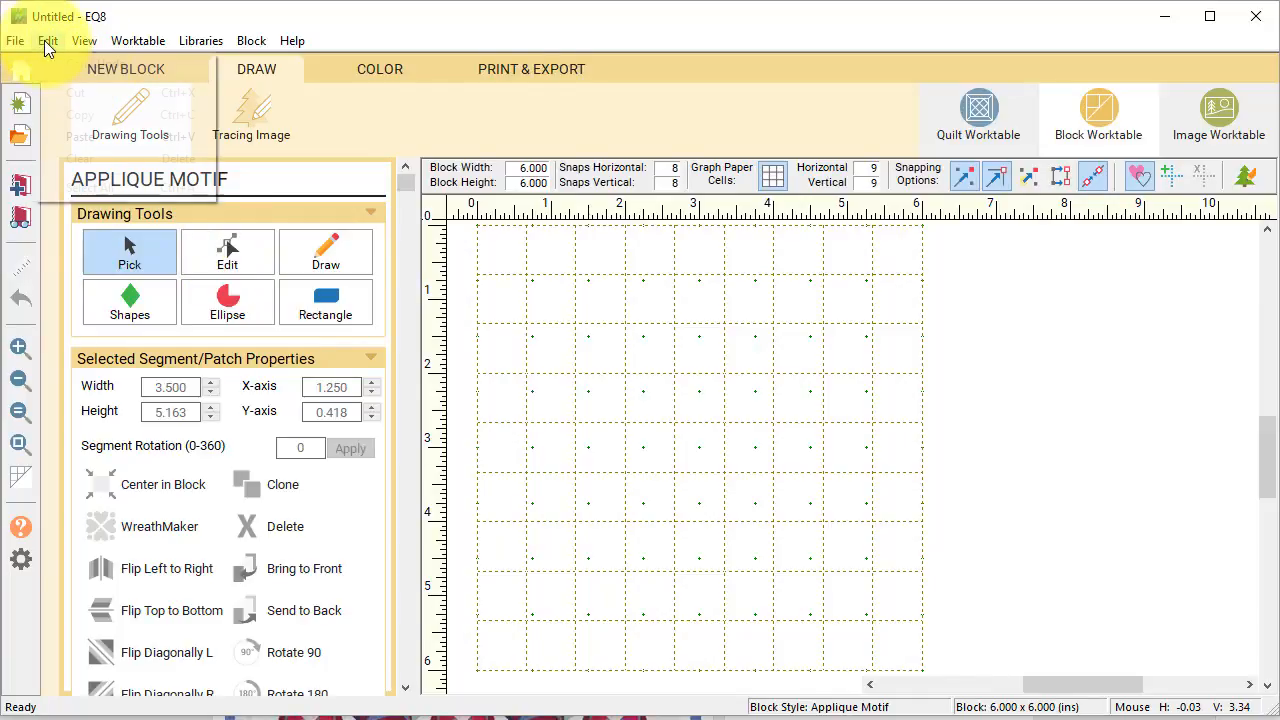
click(87, 141)
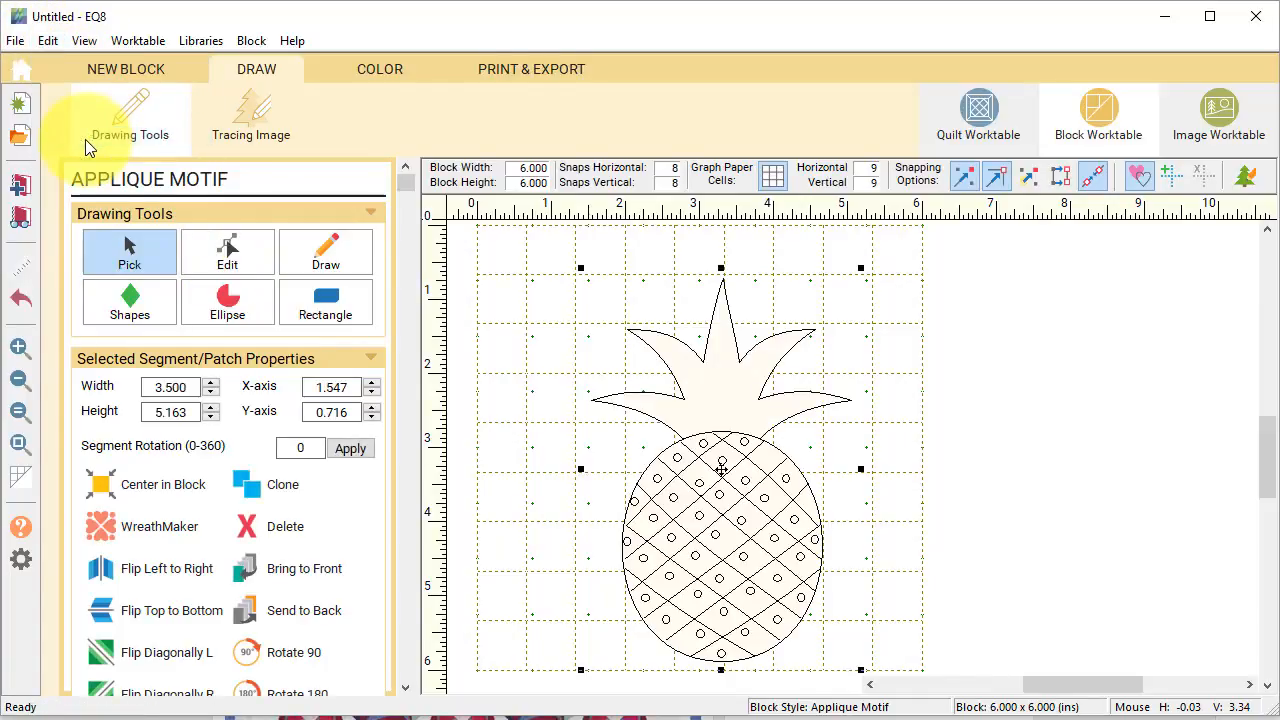
click(172, 485)
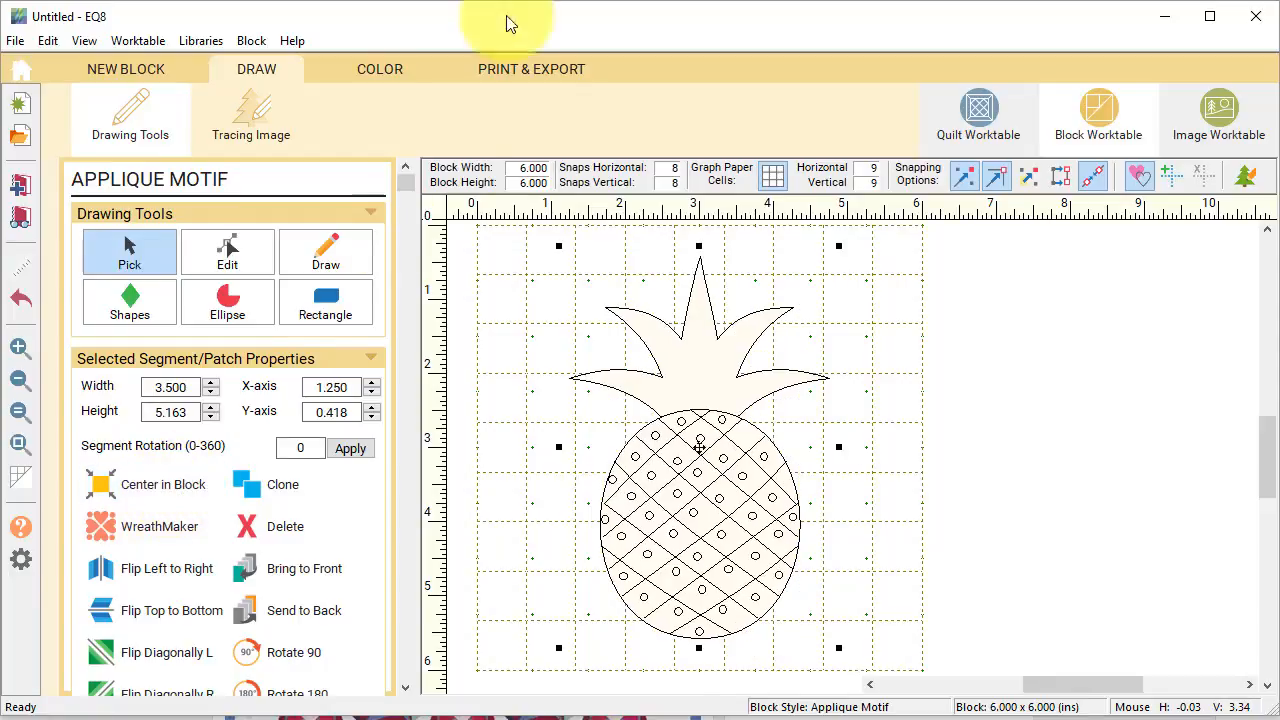
Color the pineapple's body with the golden-orange fabric and spray the brown line-print fabric onto its small circles and matching uncolored patches.
click(385, 72)
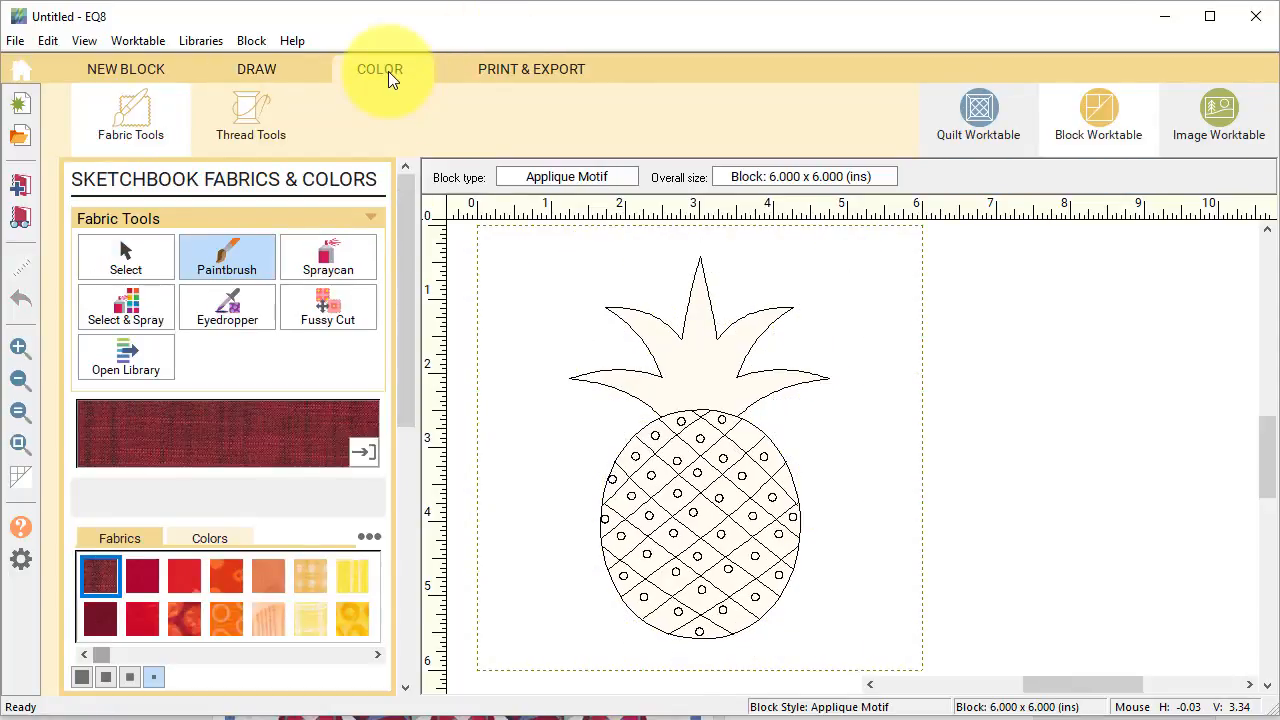
drag(101, 657, 182, 662)
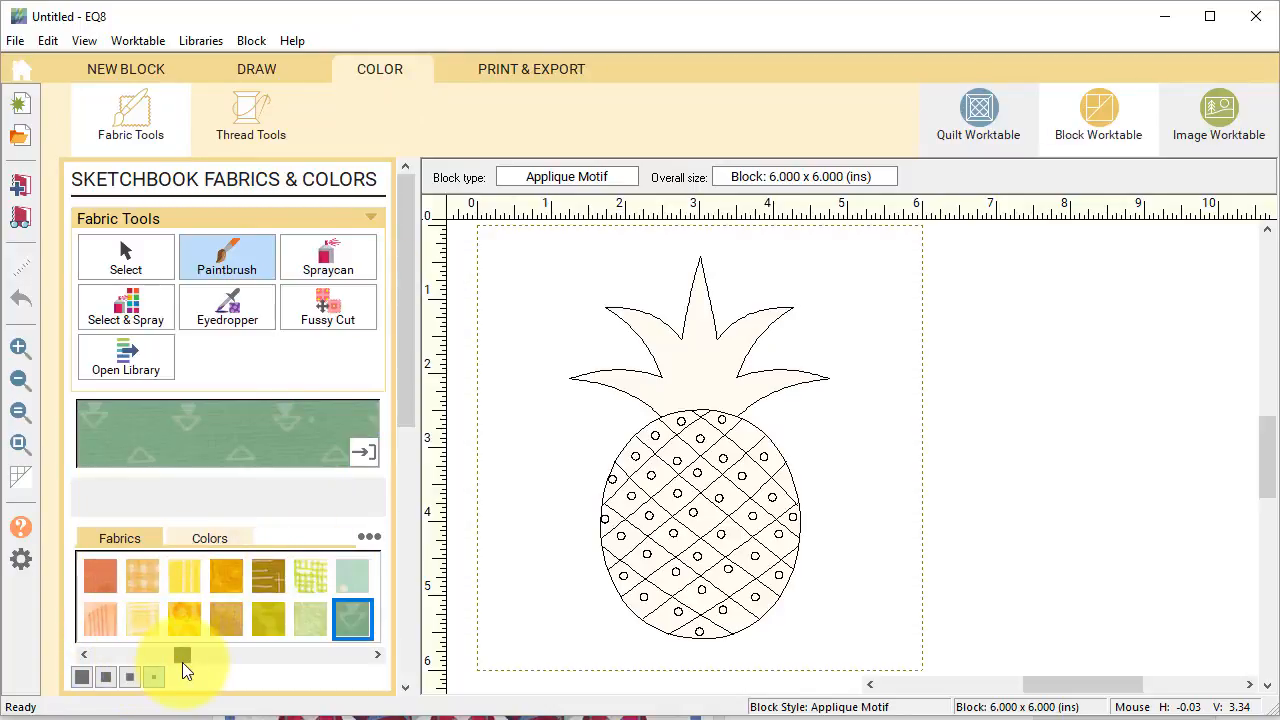
click(226, 575)
click(737, 451)
click(268, 575)
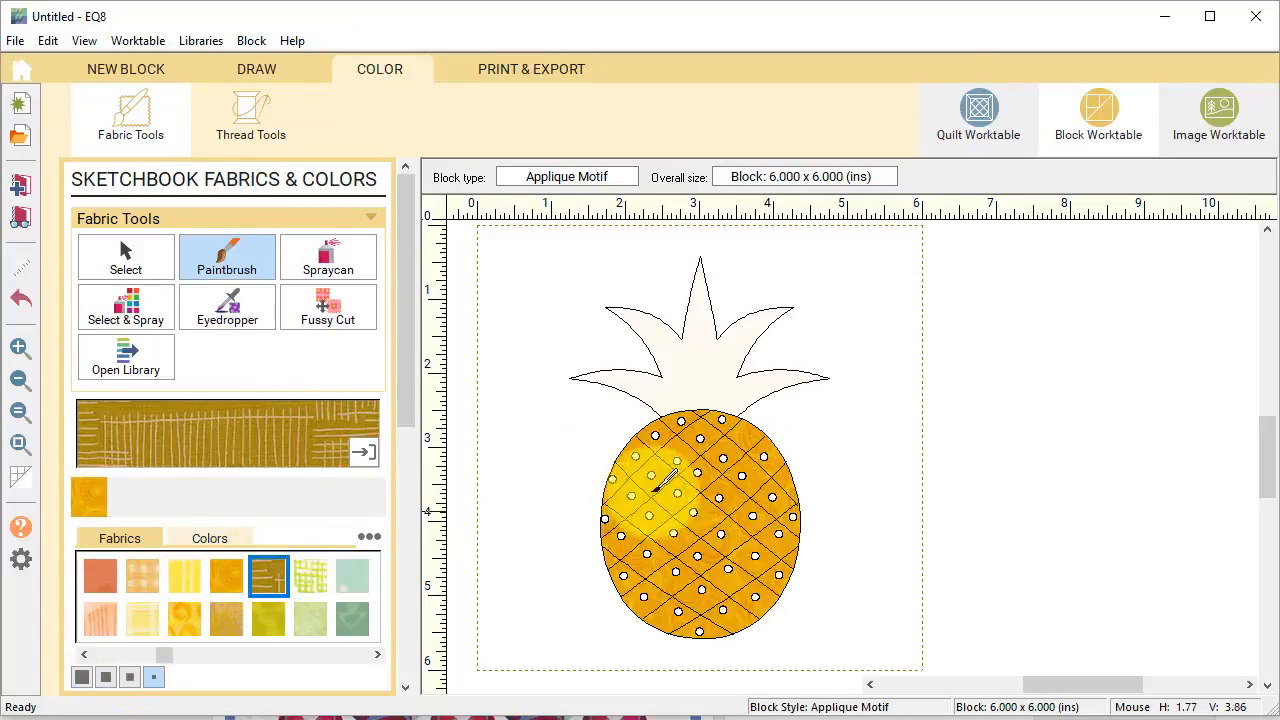
click(328, 258)
click(695, 462)
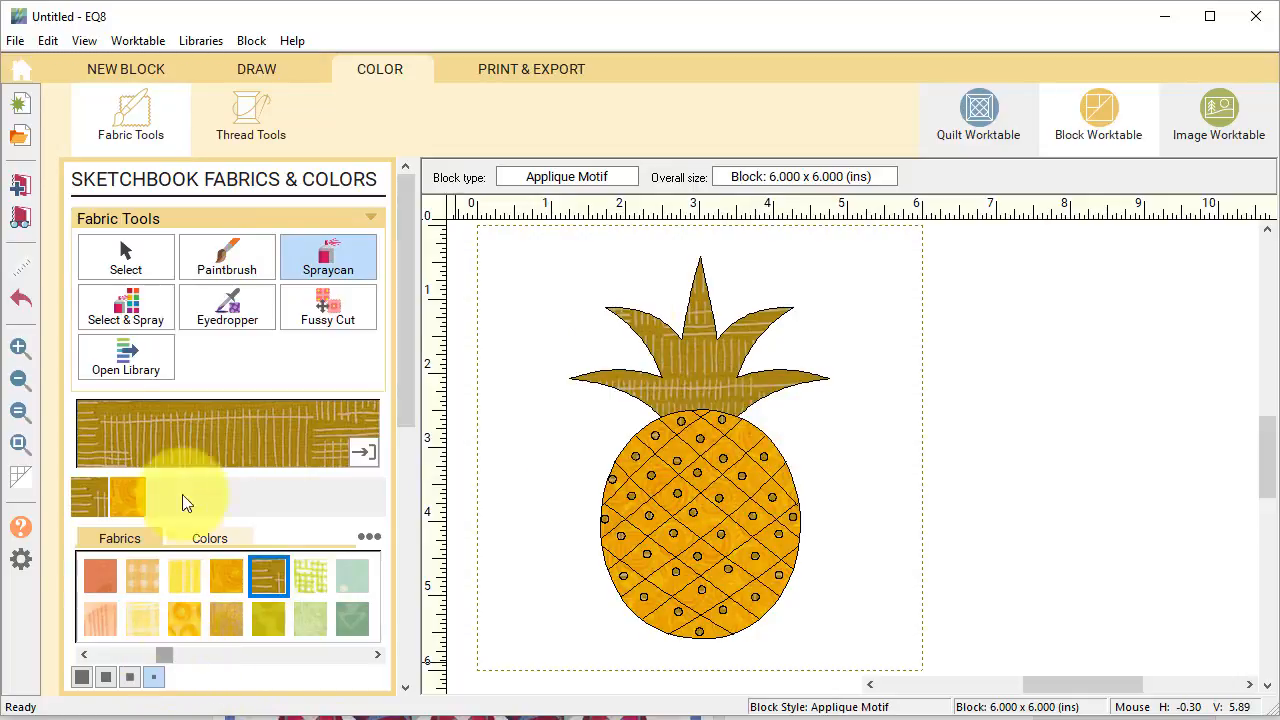
Recolor the pineapple's leafy crown with the dark green textured fabric, using the Paintbrush.
click(215, 258)
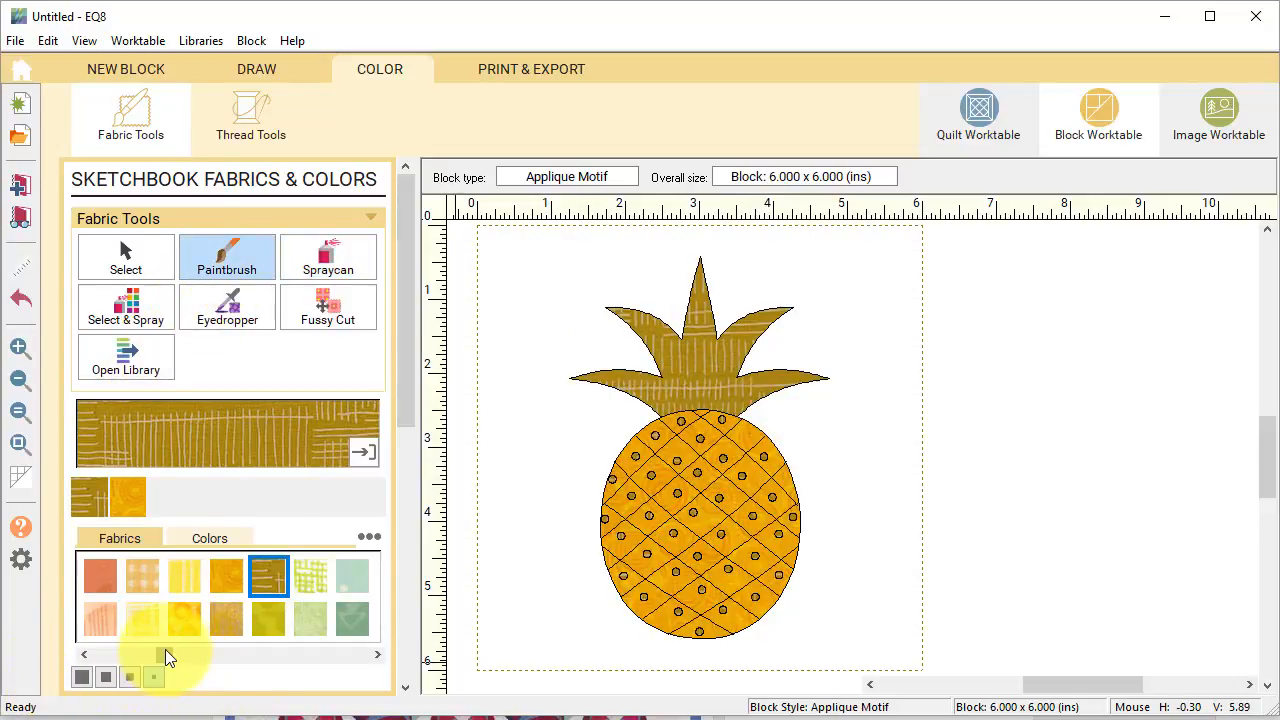
drag(165, 652, 244, 658)
click(213, 652)
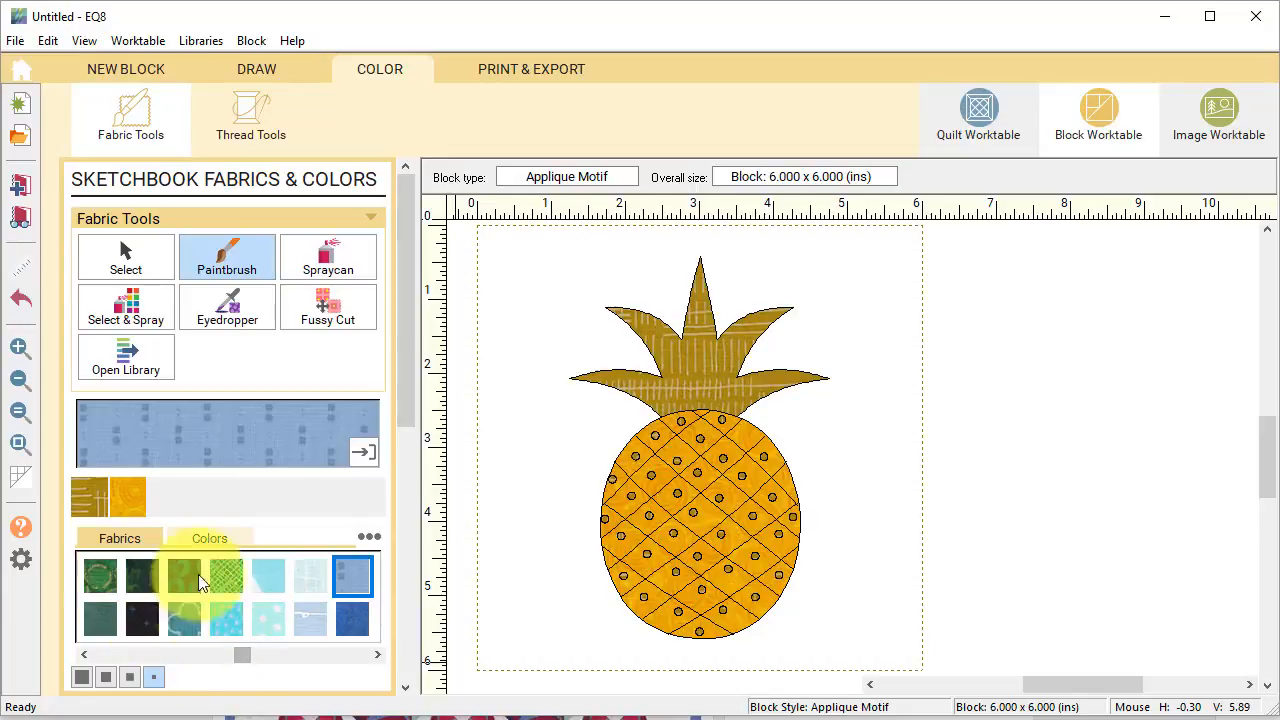
click(142, 575)
click(685, 367)
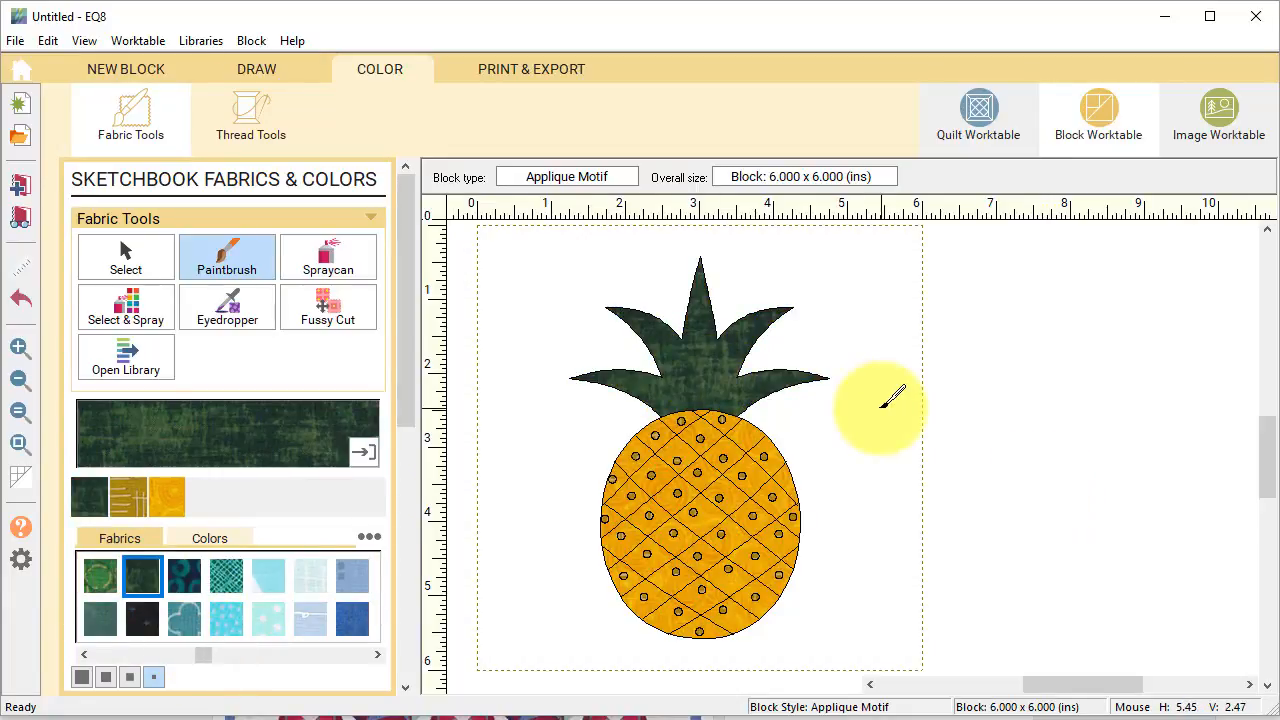
Add the colored pineapple motif to the Project Sketchbook and save the project as Turkey Time 2.
click(22, 188)
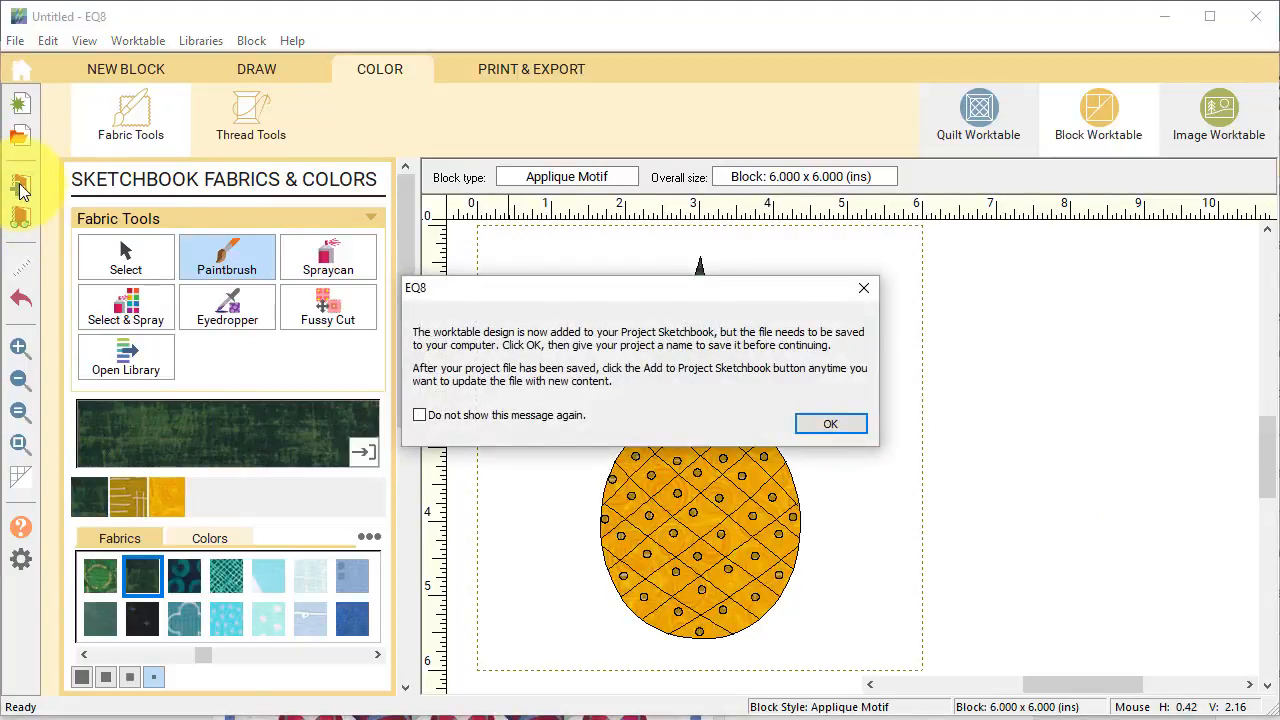
click(831, 426)
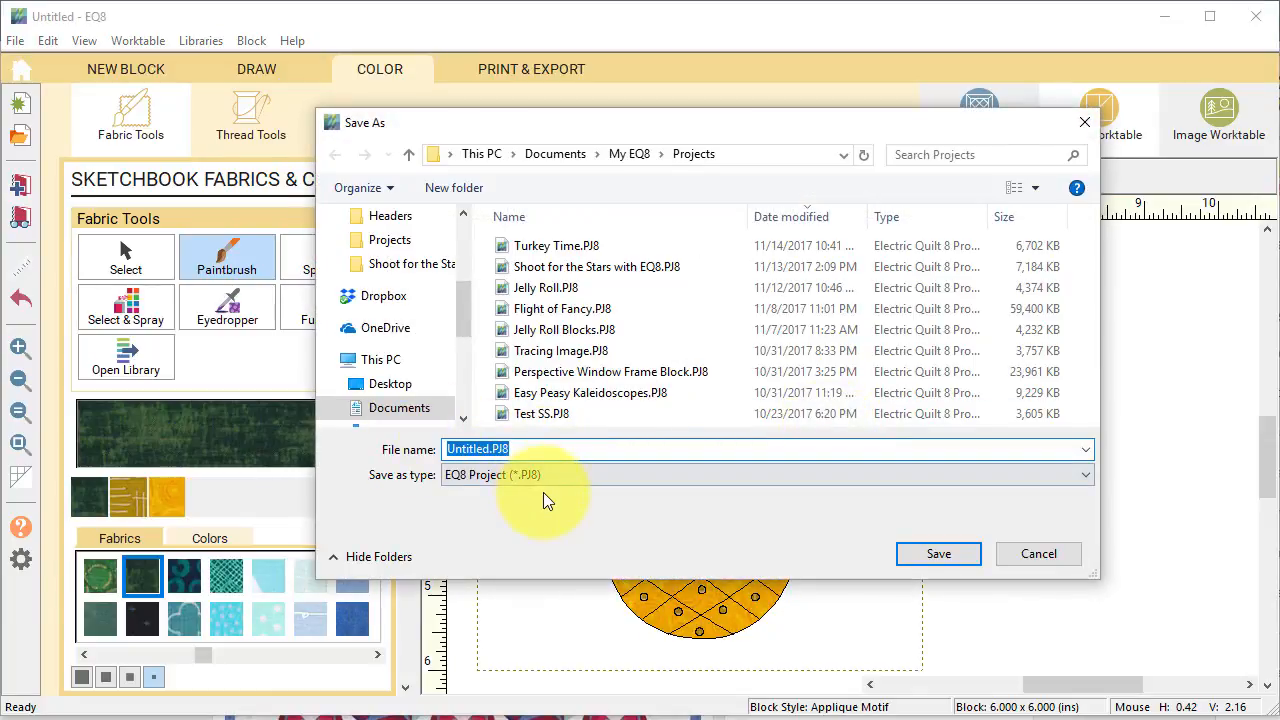
text(Turkey)
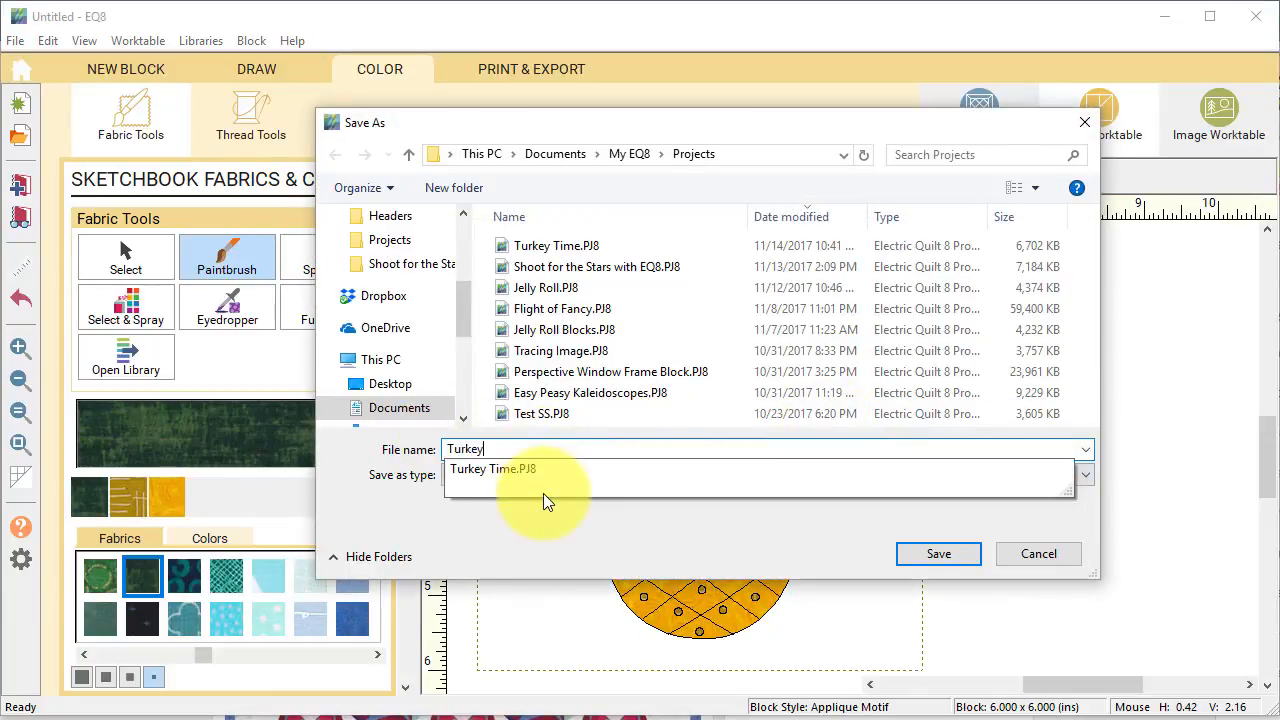
text( Time 2)
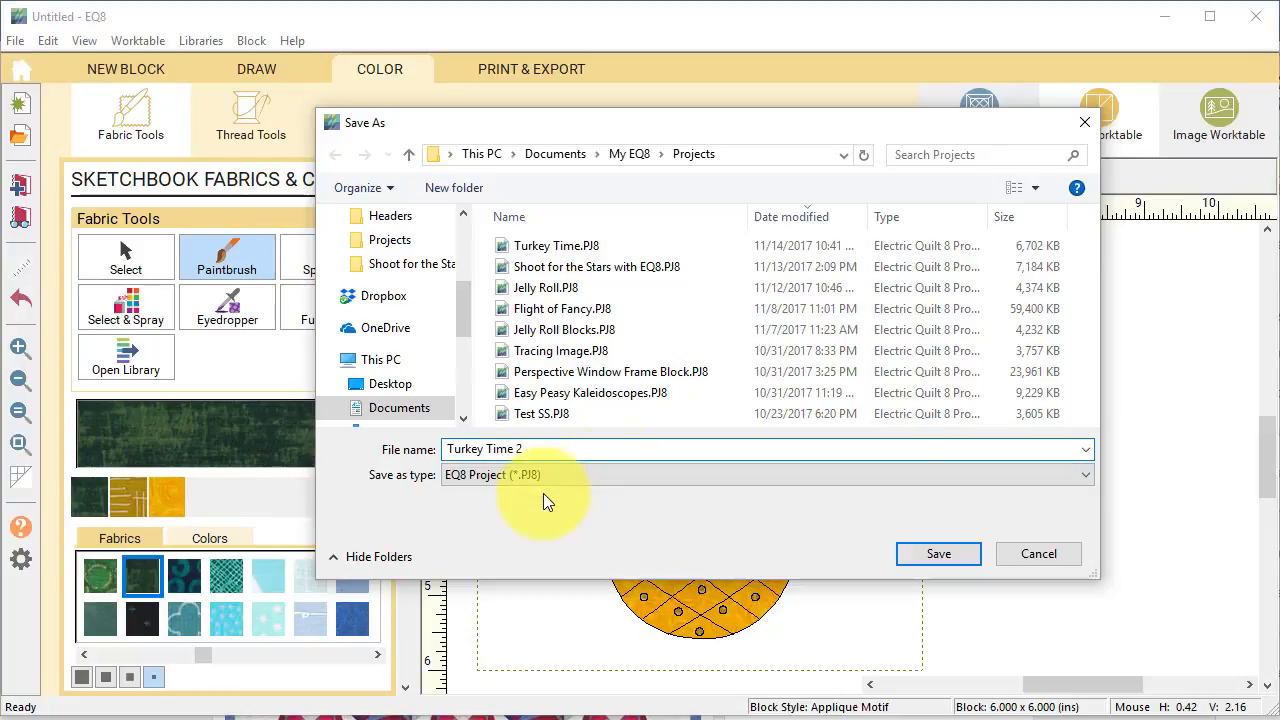
click(946, 554)
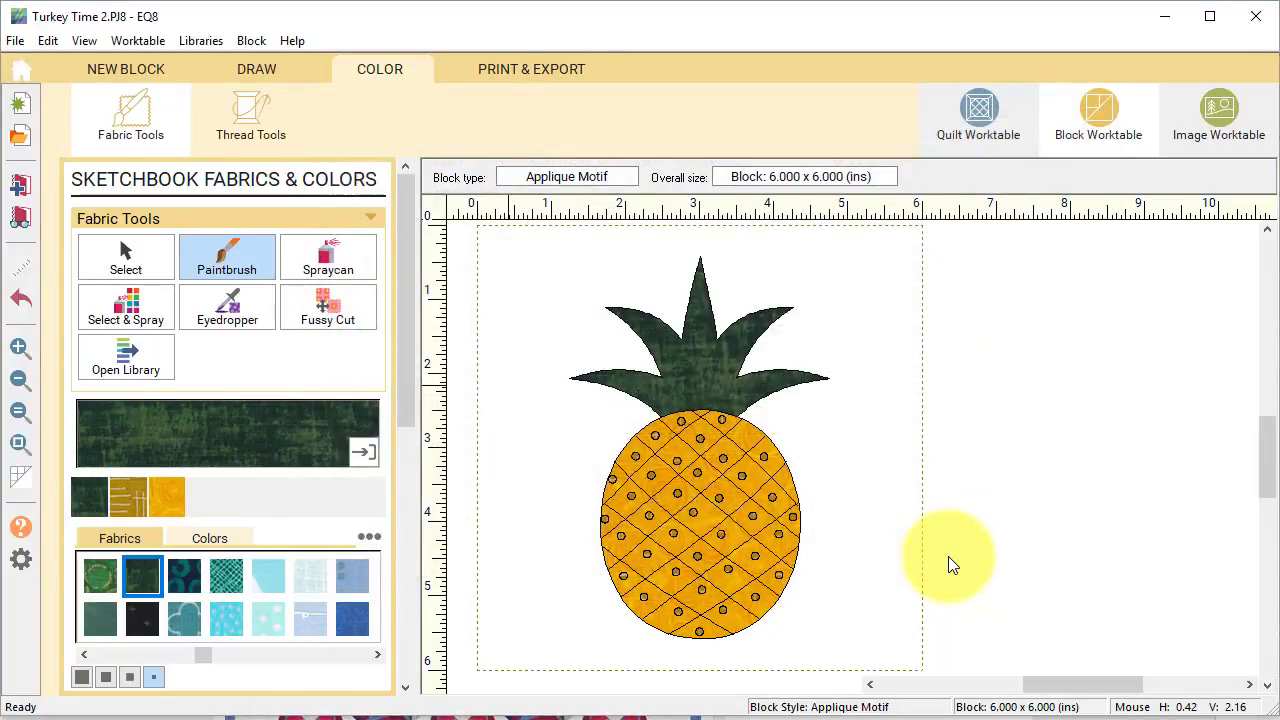